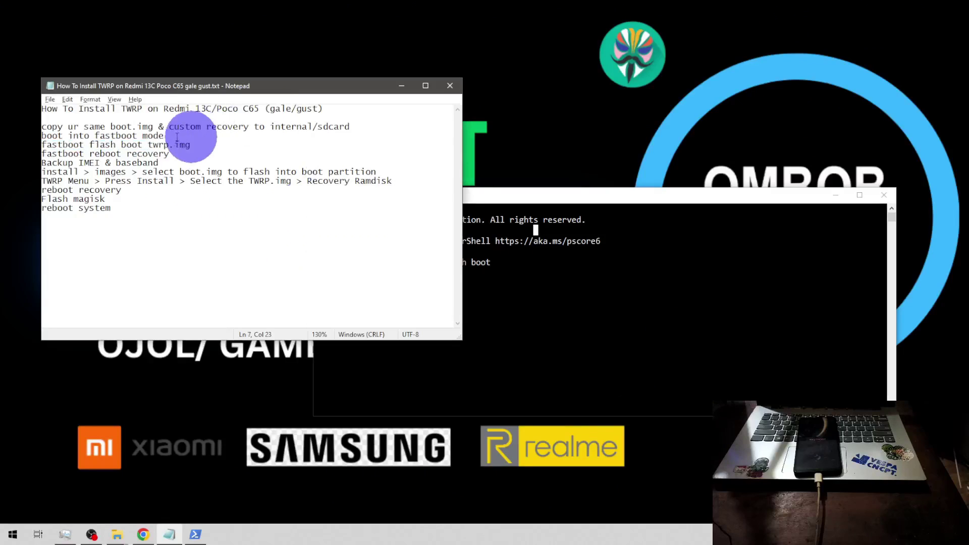
- Review the TWRP install notes, noting boot.img in the first step
left_click(506, 262)
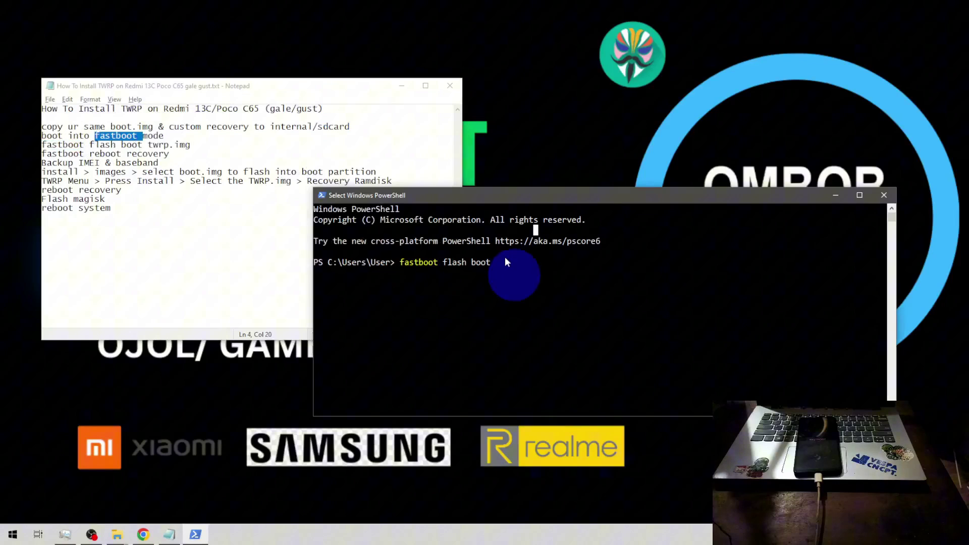
left_click(250, 144)
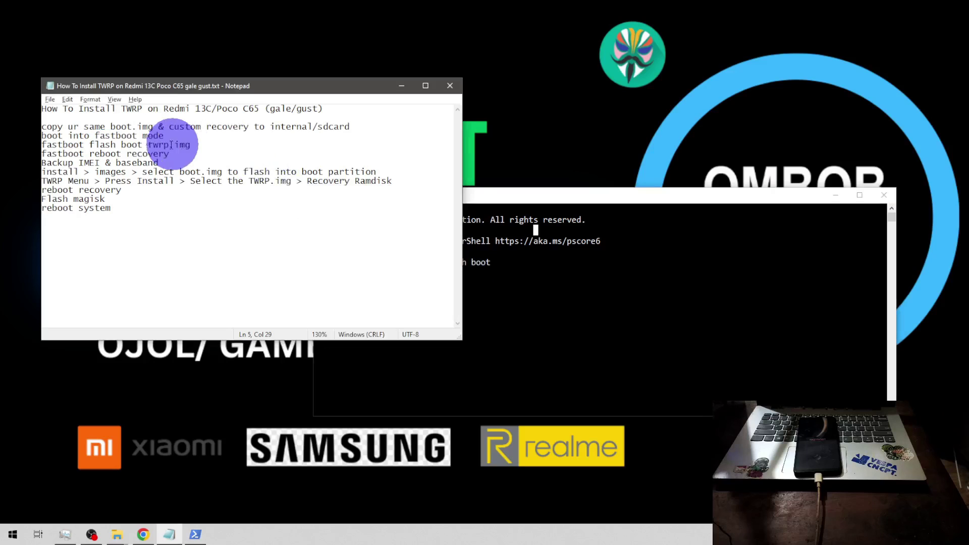
mouse_move(117, 535)
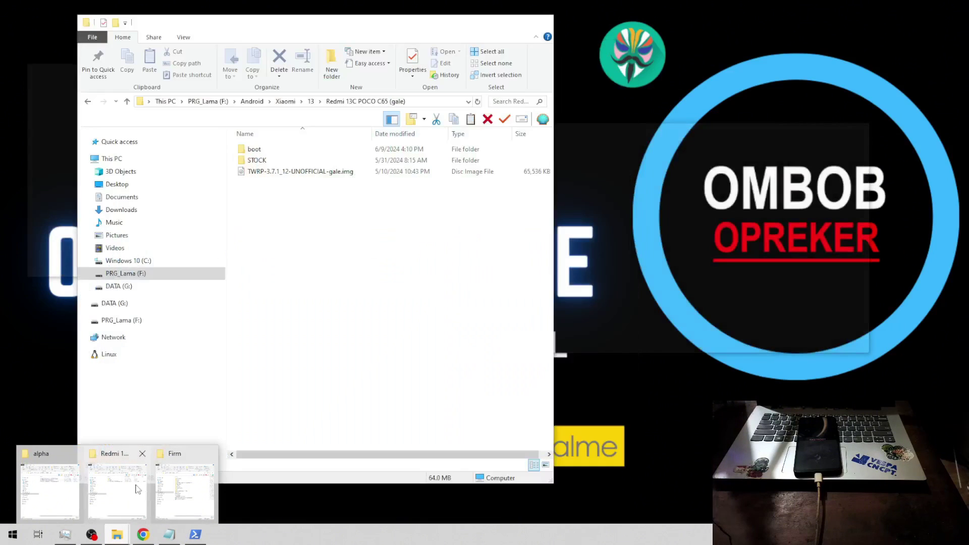
left_click(136, 489)
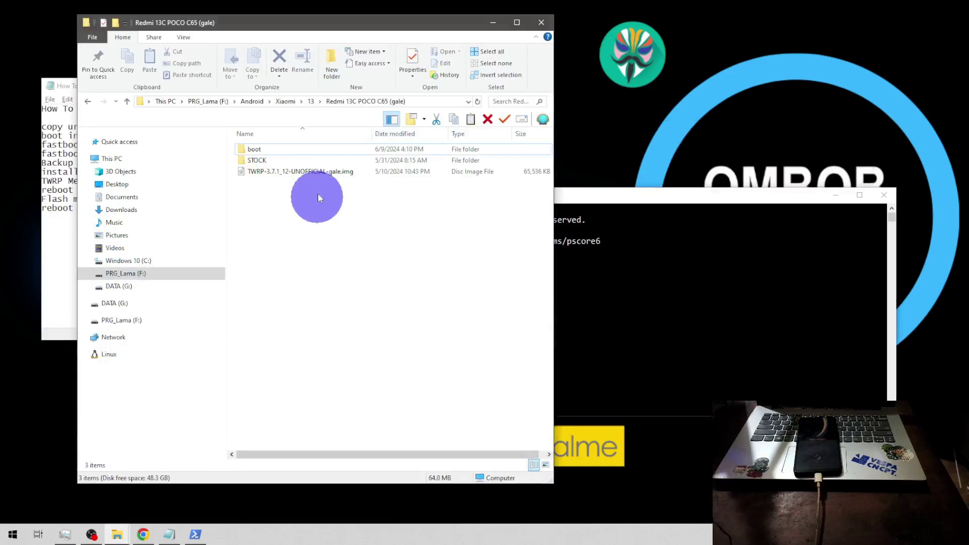
left_click(324, 173)
left_click(303, 210)
left_click(58, 172)
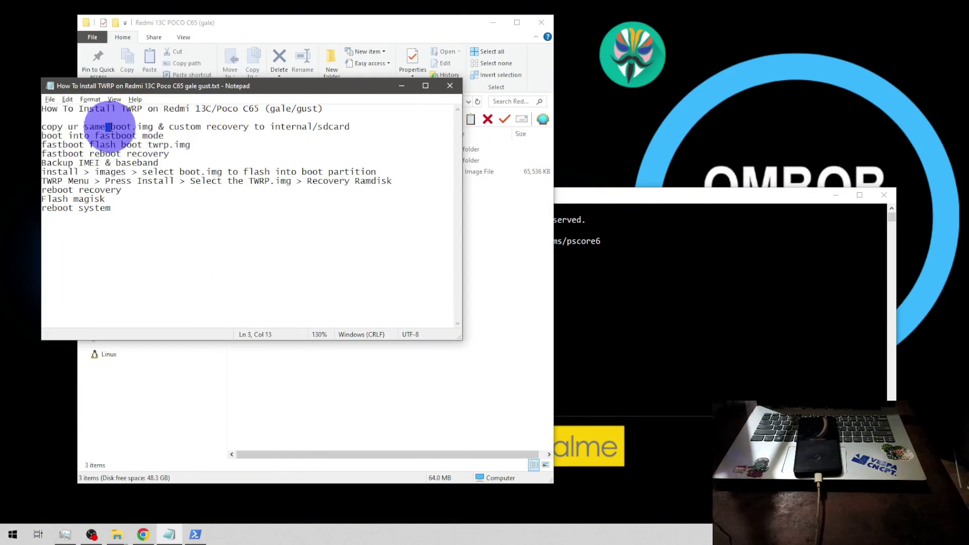
left_click(135, 126)
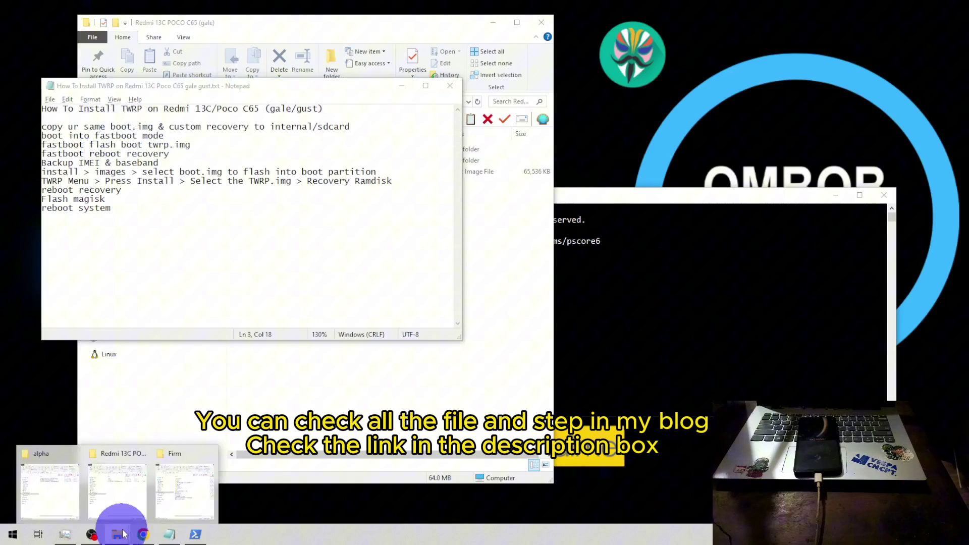
mouse_move(116, 535)
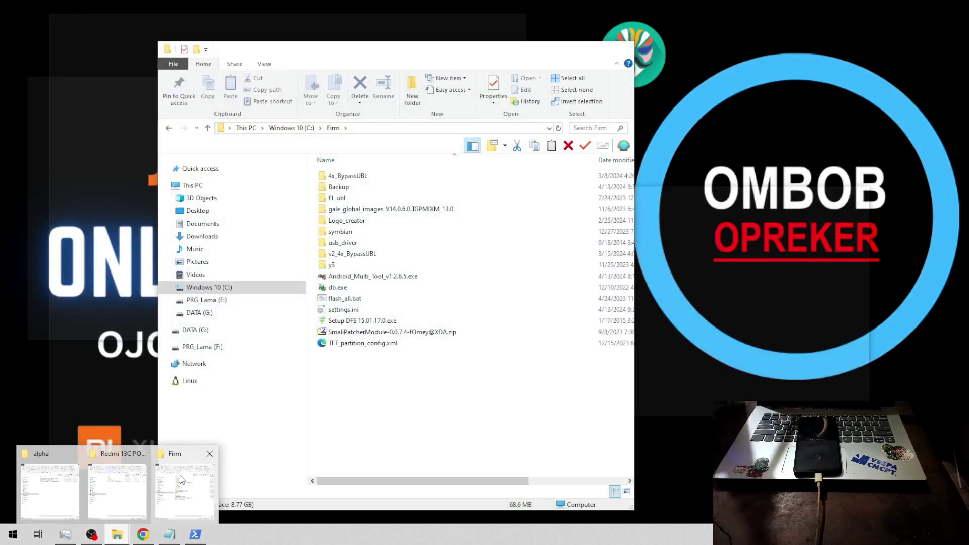
- Locate and select the stock boot.img in Firm > gale_global_images > images
left_click(182, 479)
left_click(409, 208)
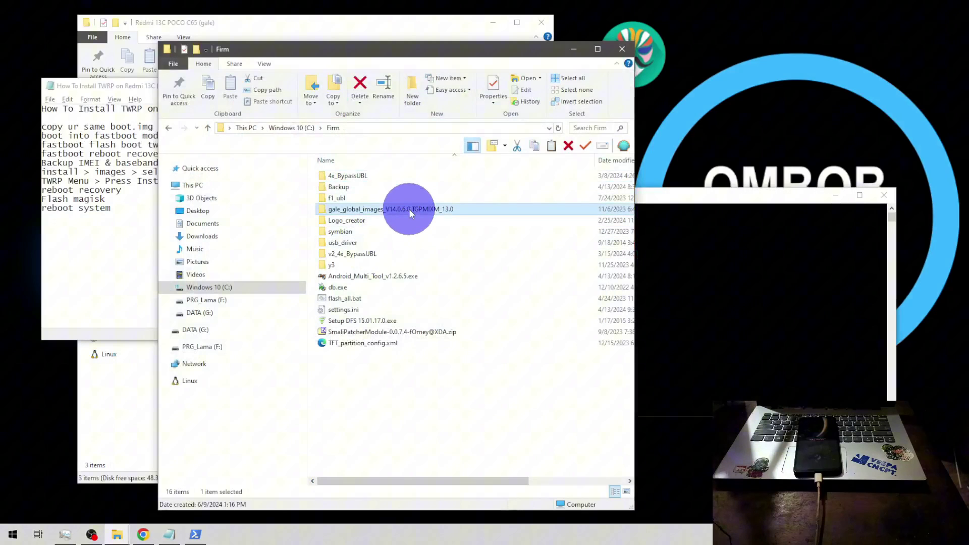
double_click(409, 209)
double_click(366, 175)
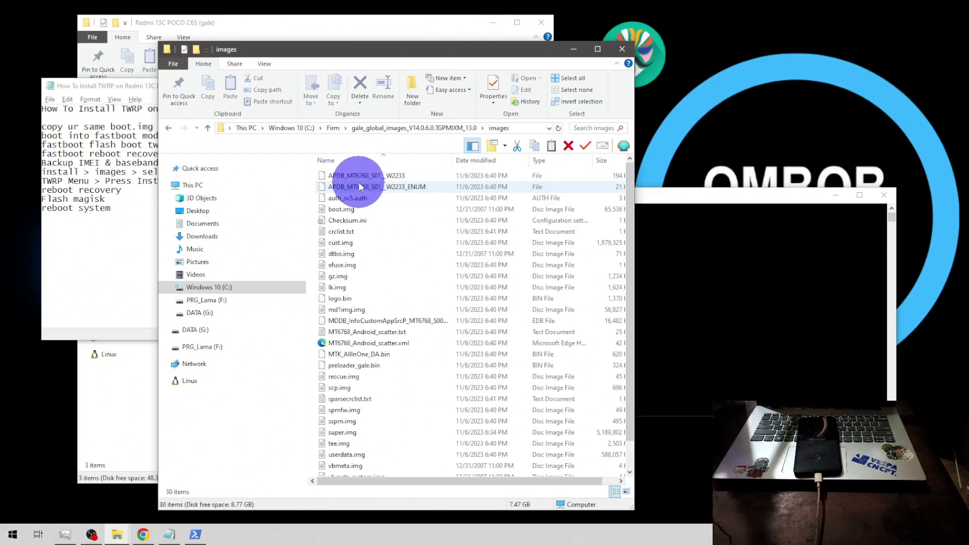
left_click(345, 209)
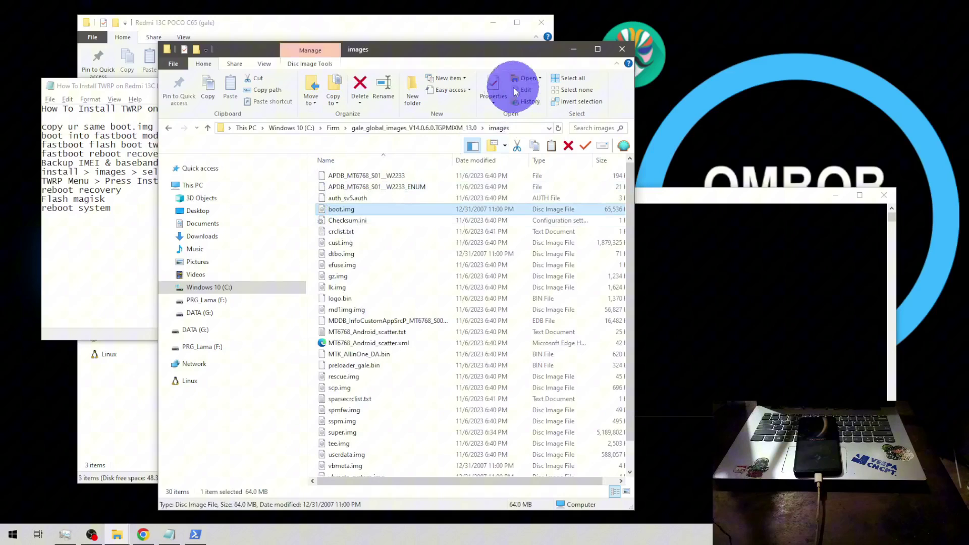
left_click(572, 51)
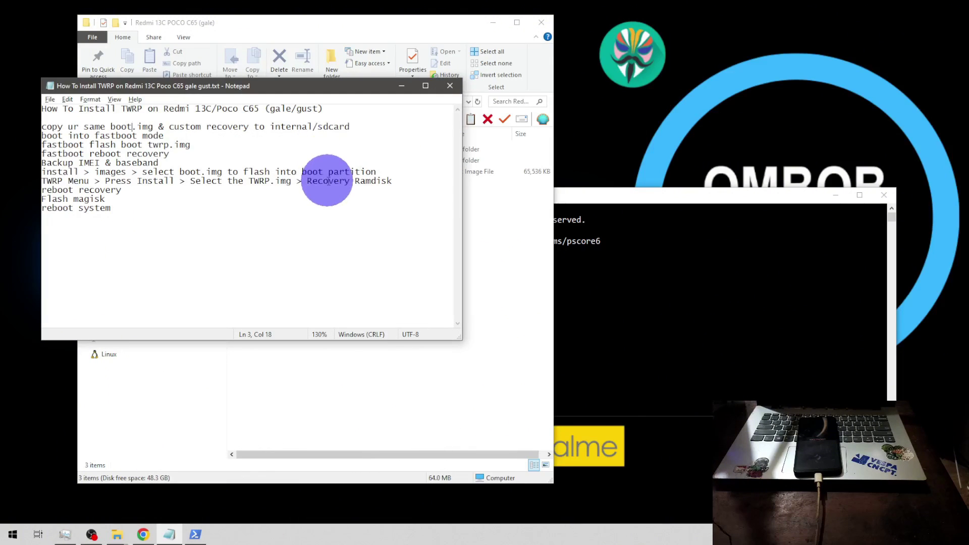
- Flash TWRP-3.7.1_12-UNOFFICIAL-gale.img to the boot partition with 'fastboot flash boot'
left_click_drag(150, 145, 69, 144)
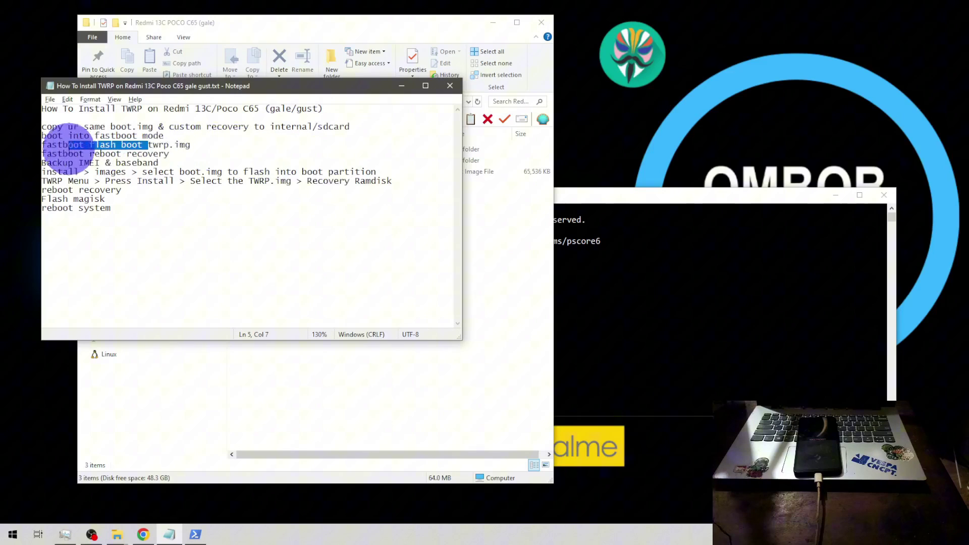
left_click(614, 241)
right_click(522, 247)
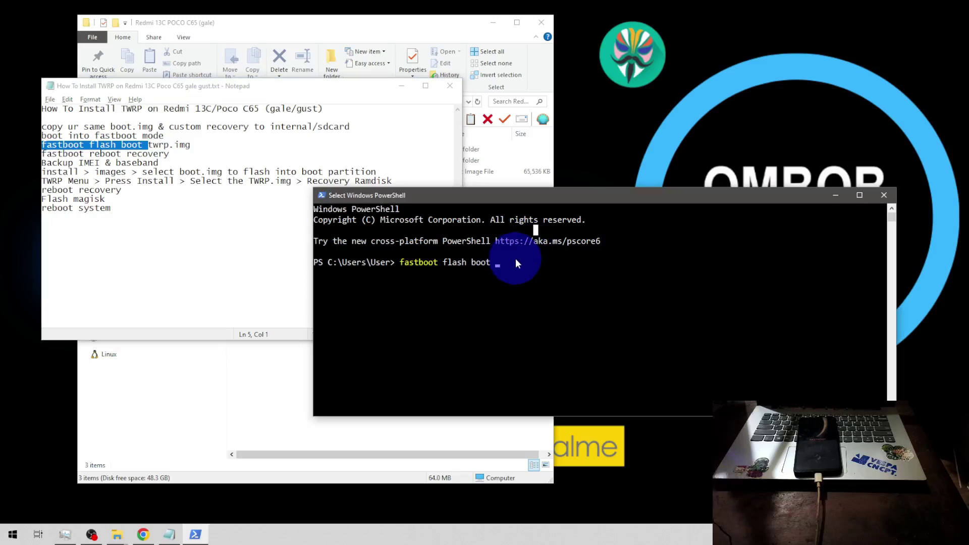
left_click(515, 262)
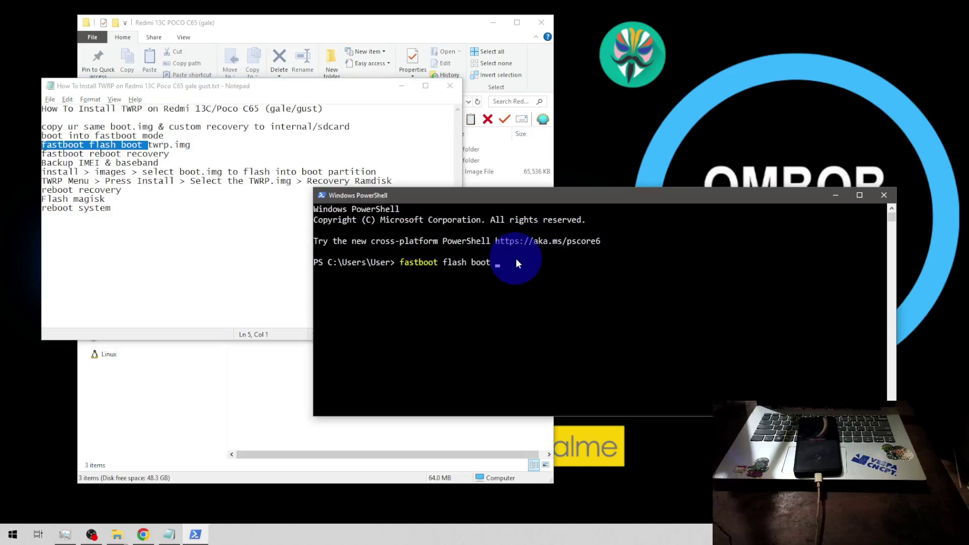
left_click(395, 23)
left_click(327, 172)
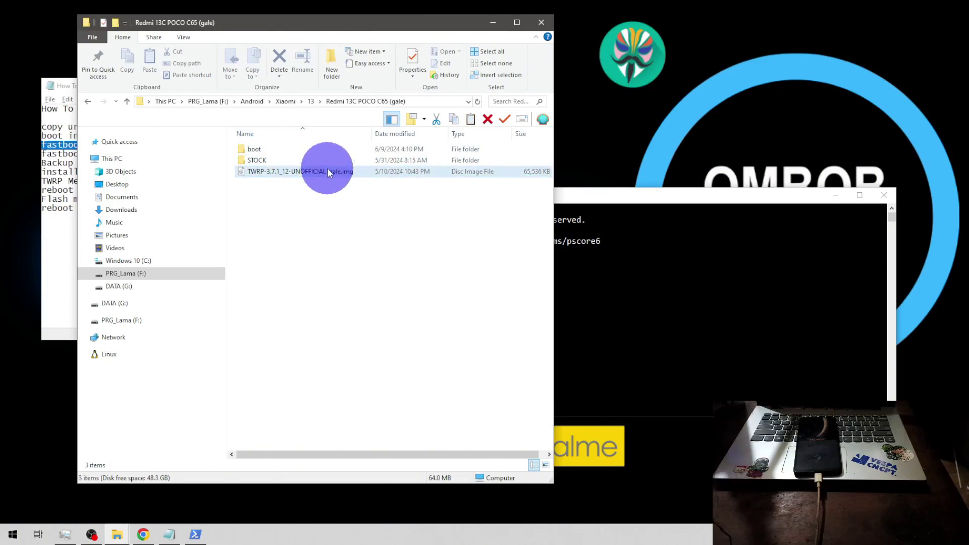
left_click_drag(630, 285, 630, 284)
key("Return")
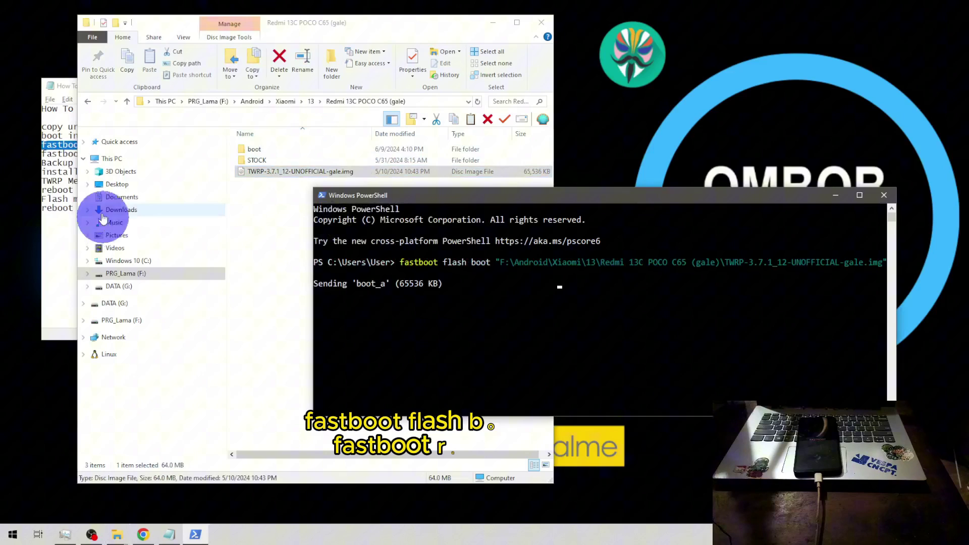
- Reboot the phone into recovery with 'fastboot reboot recovery'
left_click(73, 163)
left_click_drag(170, 153, 48, 154)
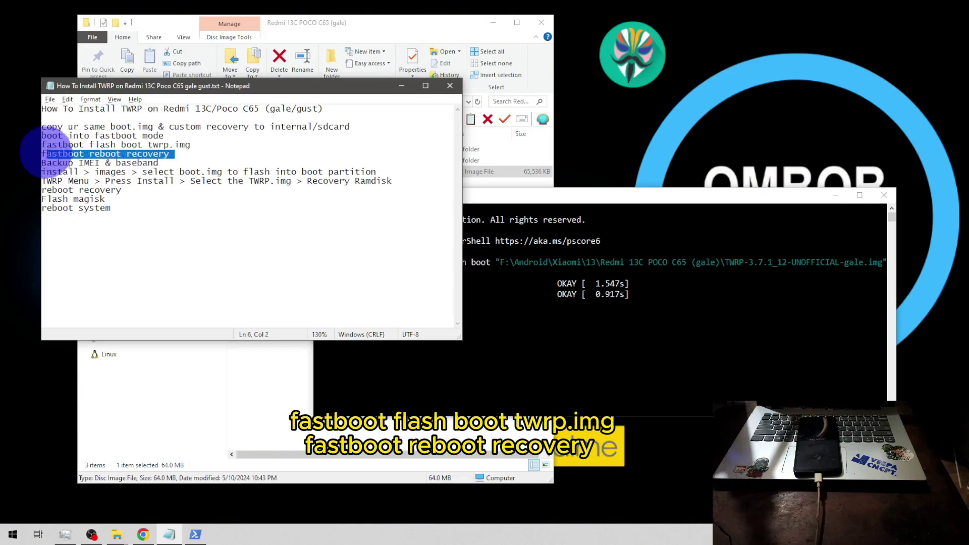
left_click(543, 231)
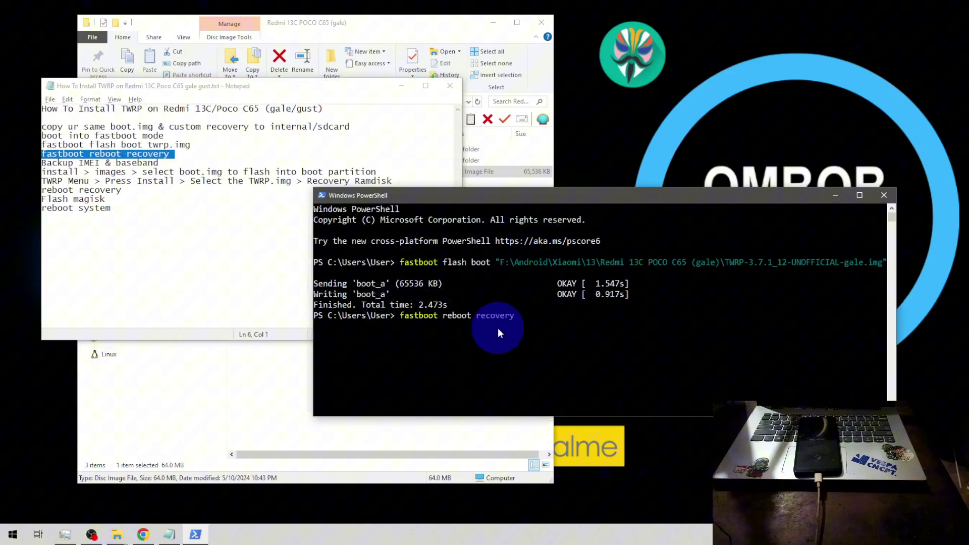
key("Return")
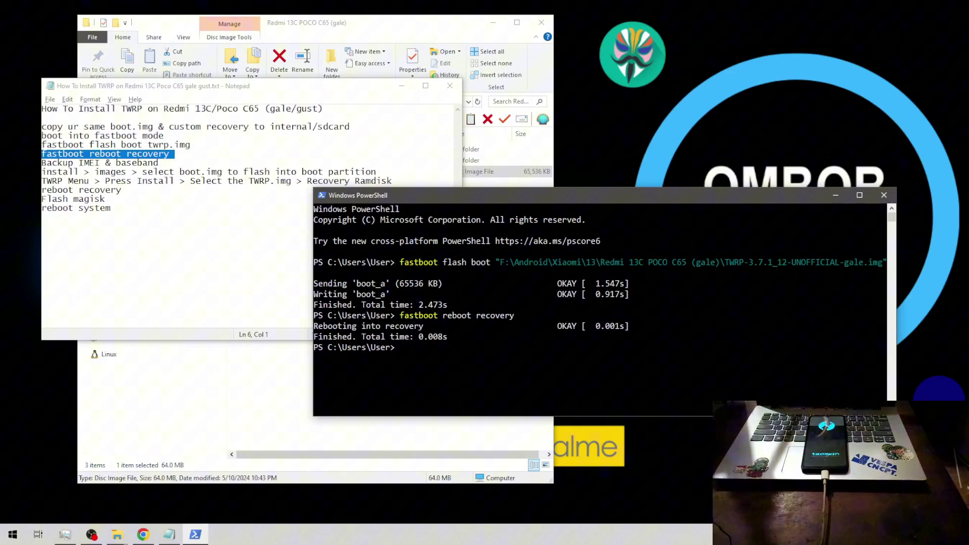
- Open the phone's Internal Storage in a new File Explorer window
left_click(374, 162)
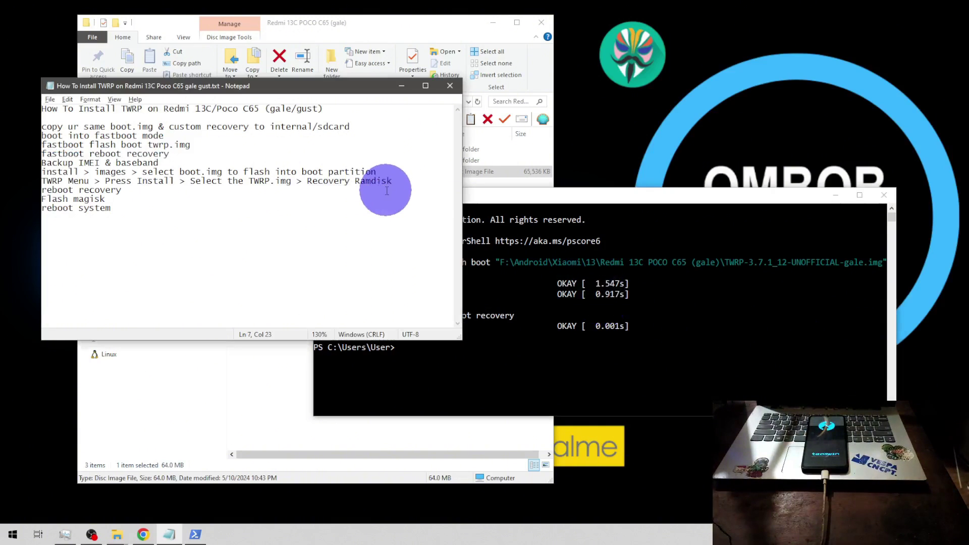
left_click(408, 36)
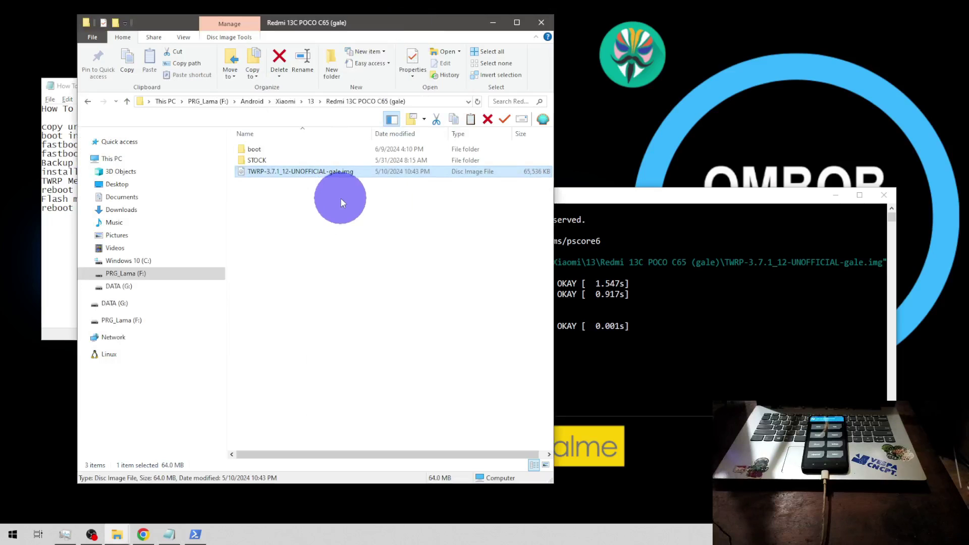
key("super")
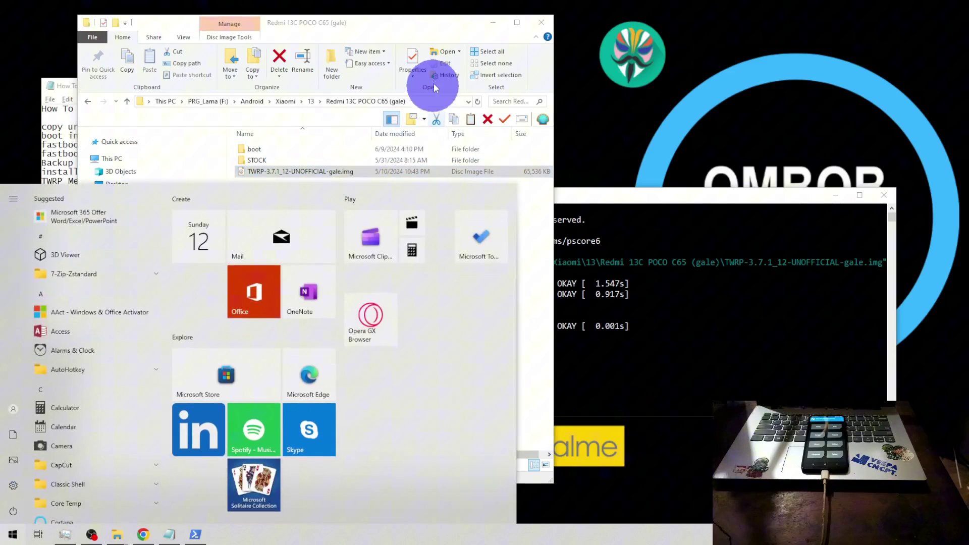
key("super")
key("super+e")
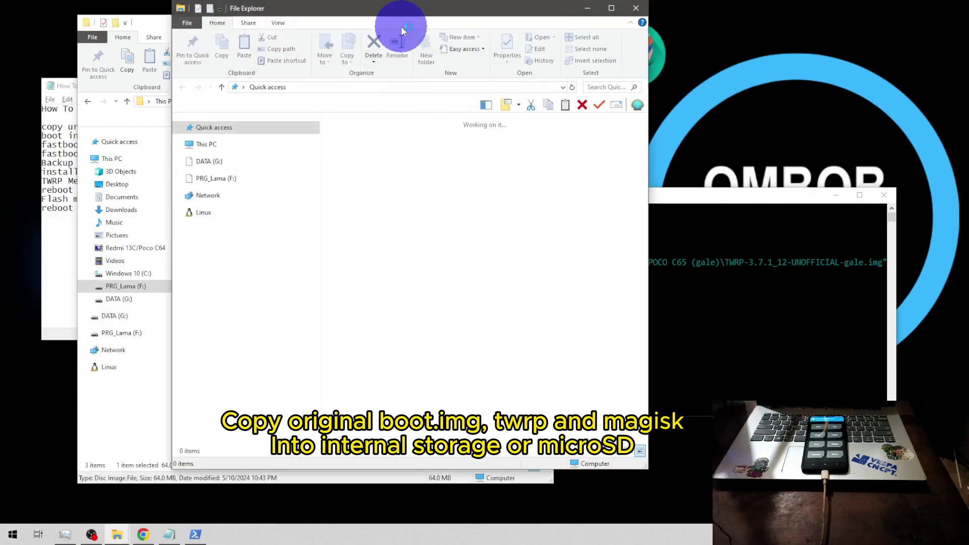
left_click(231, 274)
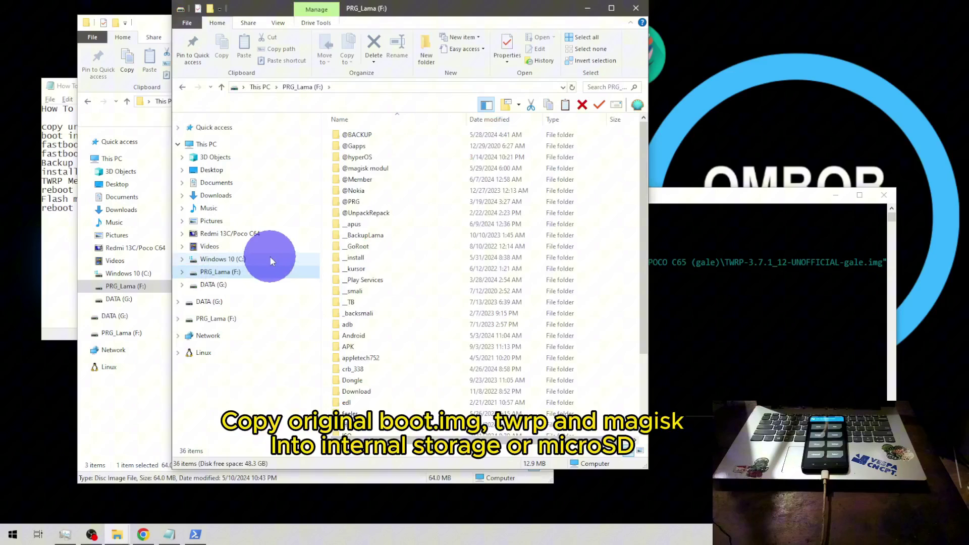
left_click(292, 235)
double_click(409, 130)
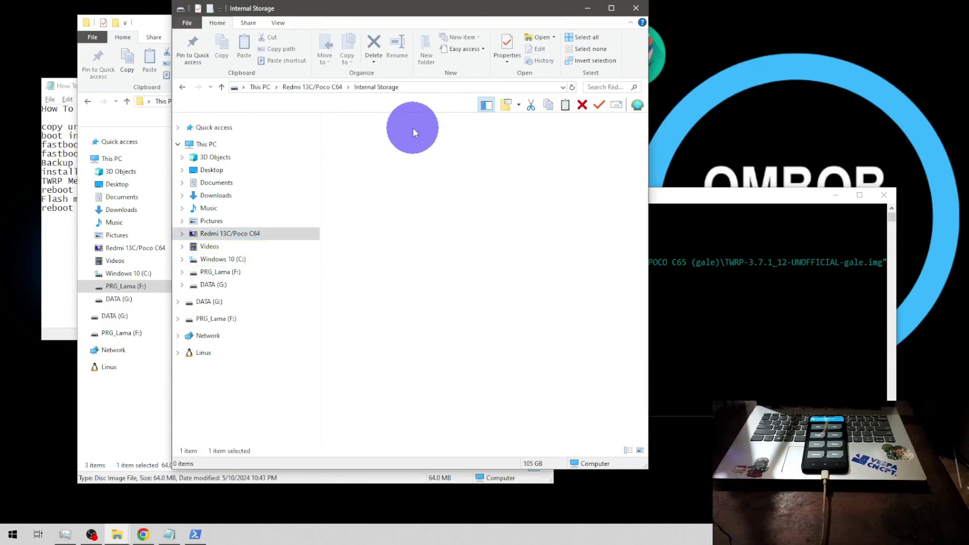
left_click_drag(540, 11, 653, 18)
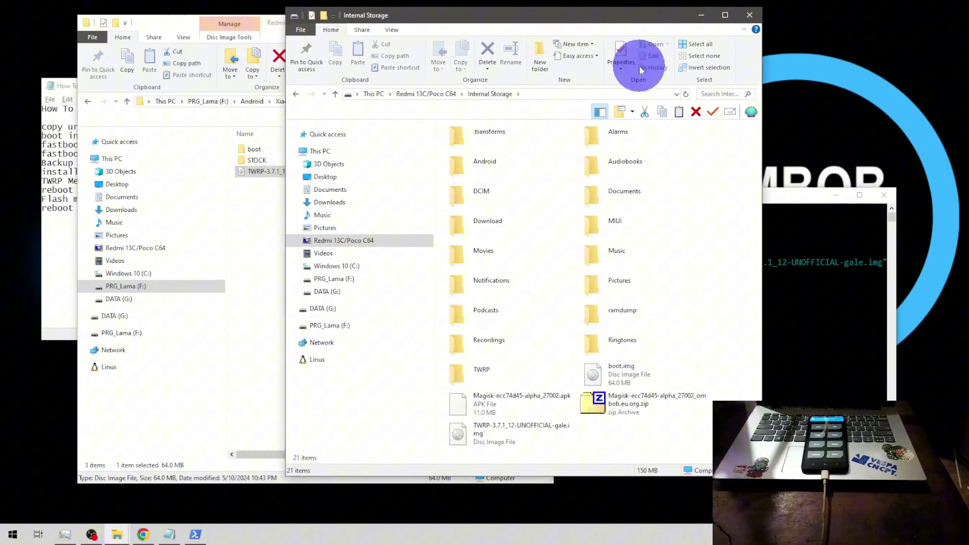
- Check TWRP-3.7.1_12-UNOFFICIAL-gale.img is in Internal Storage and minimize its source folder
left_click(281, 176)
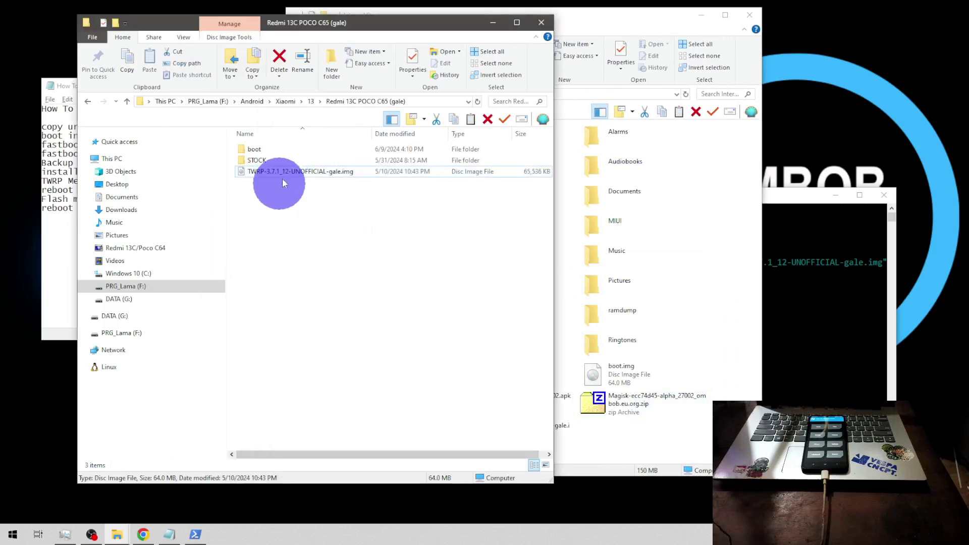
left_click(628, 312)
left_click(510, 438)
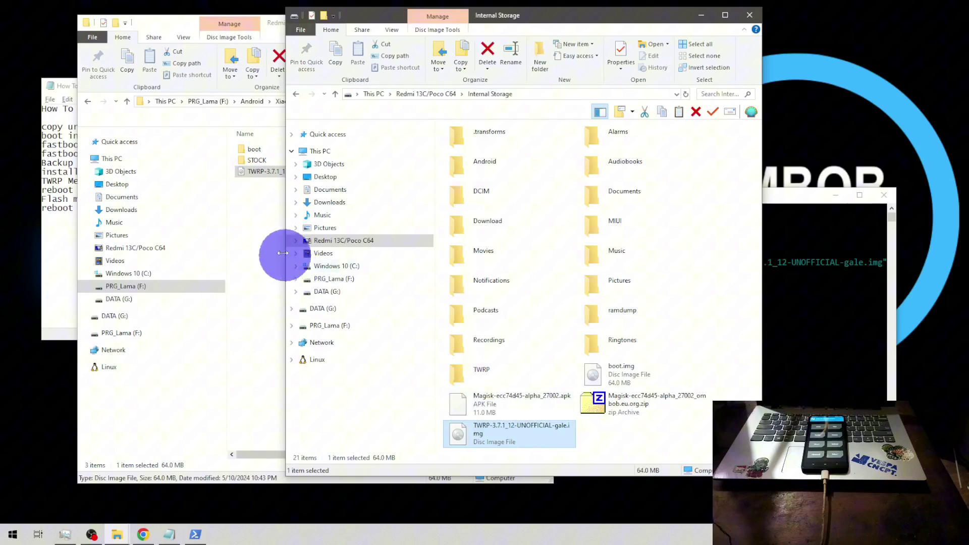
left_click(283, 254)
left_click(507, 24)
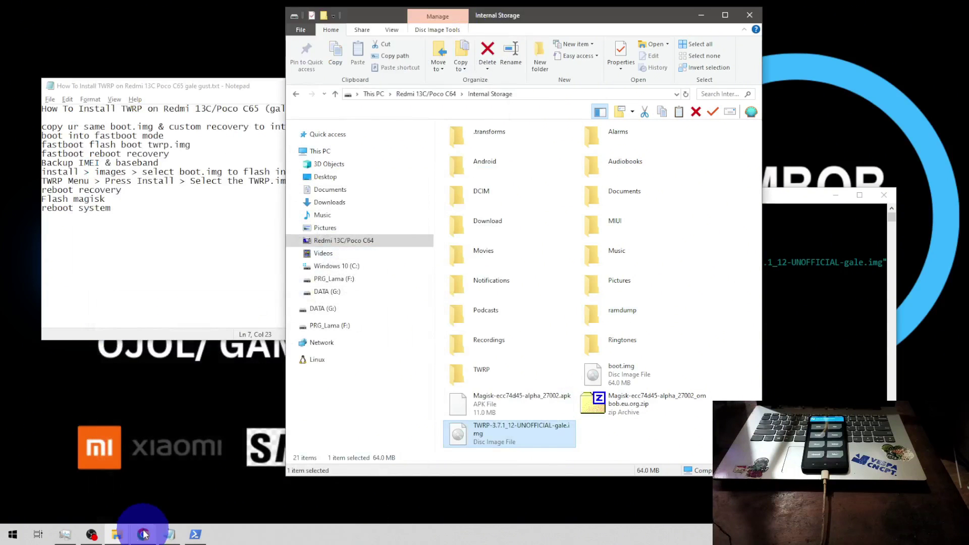
mouse_move(116, 535)
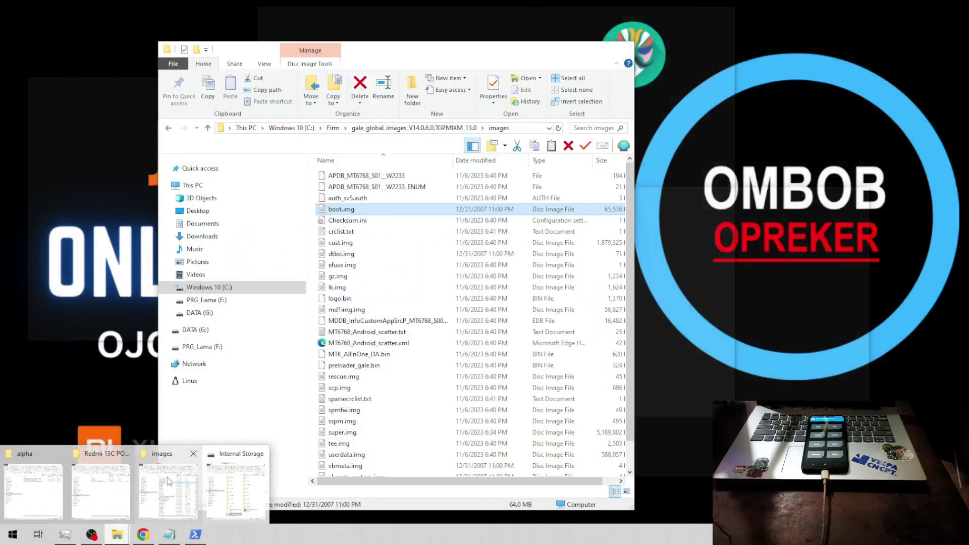
- Paste boot.img into Internal Storage, minimize the Explorer windows and return to the notes
left_click(166, 488)
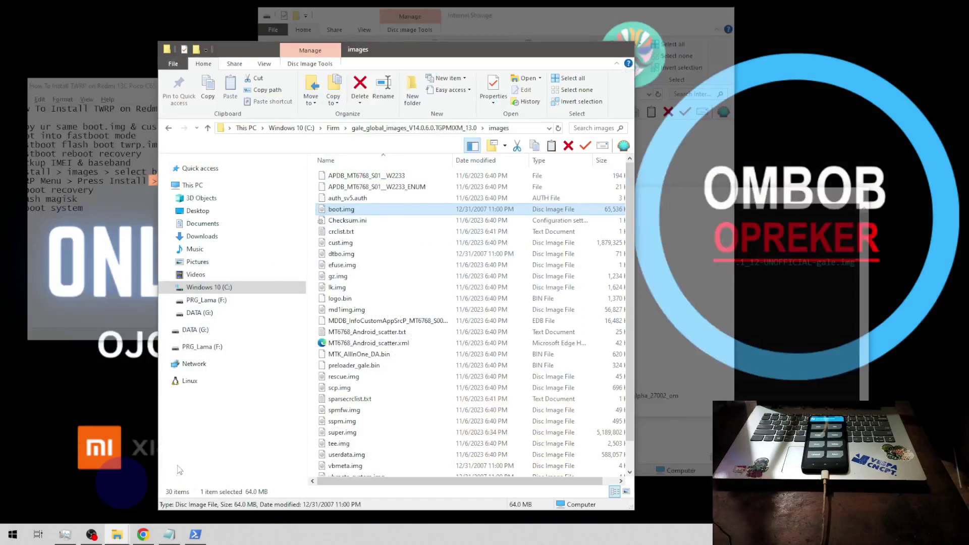
left_click(640, 265)
key("ctrl+v")
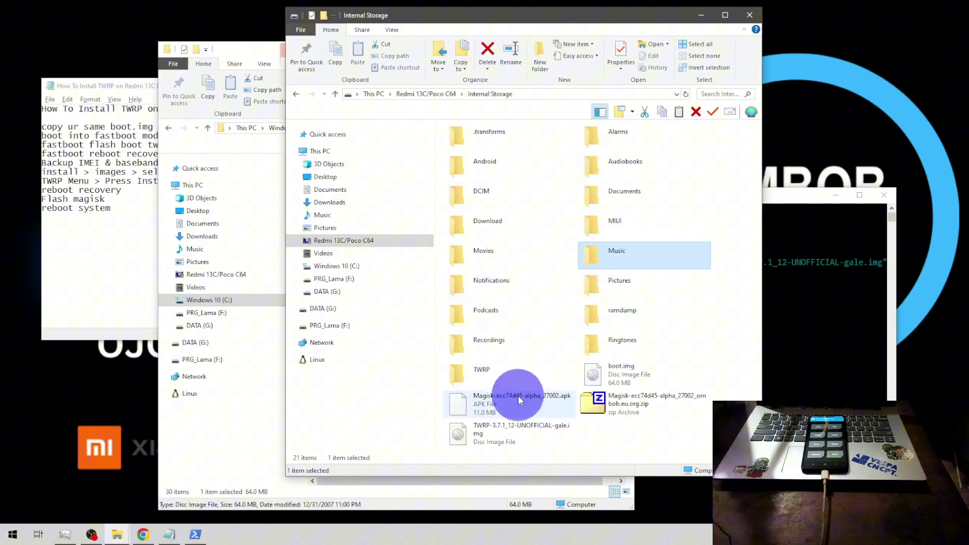
left_click(641, 431)
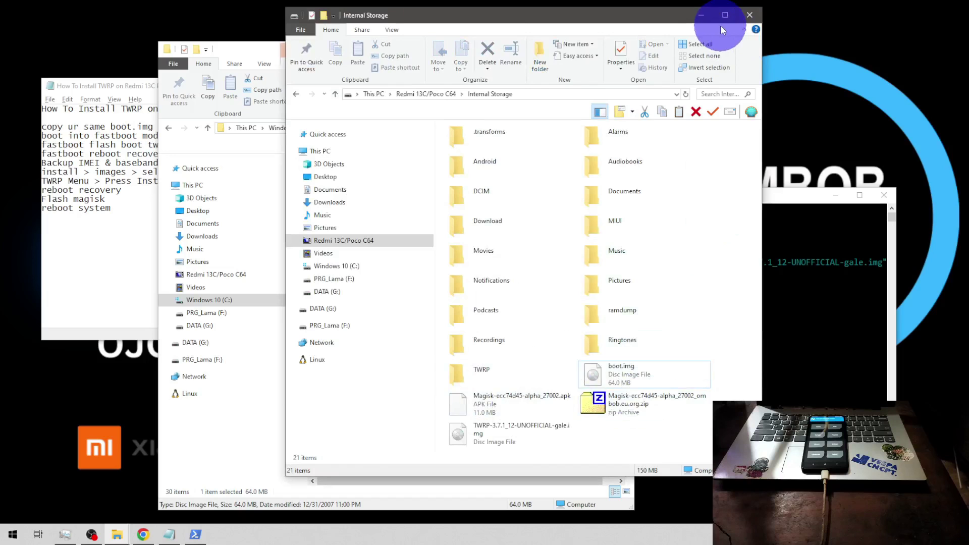
left_click(700, 15)
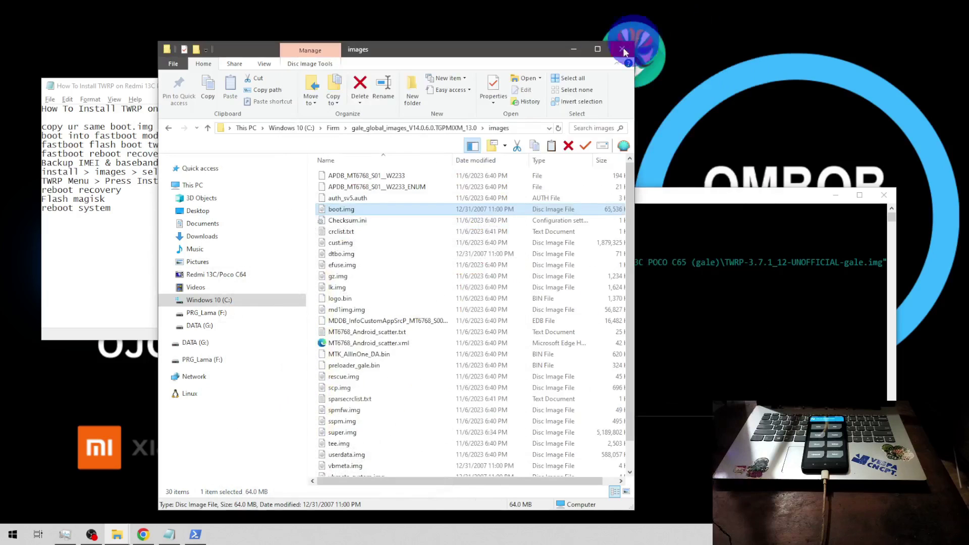
left_click(573, 51)
left_click(138, 172)
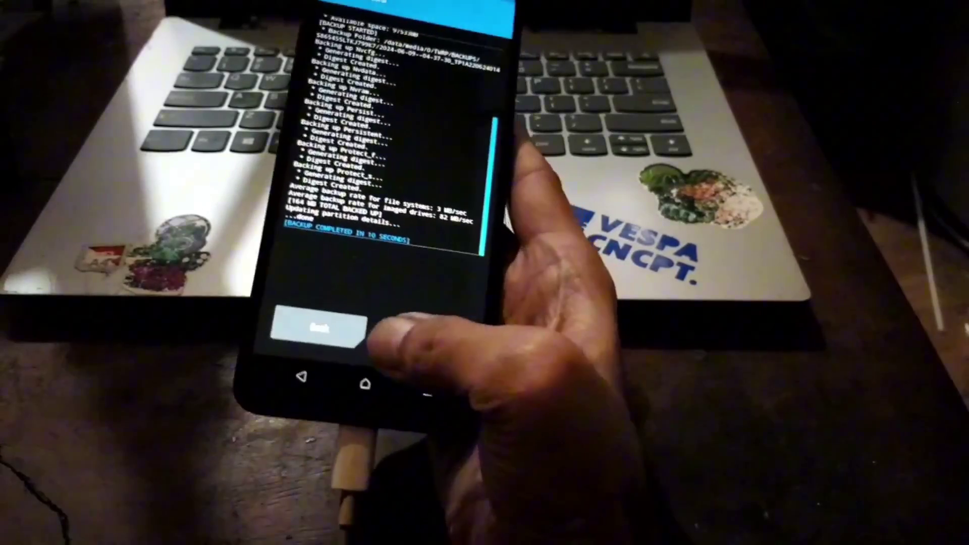
- Use Install Image to flash boot.img to the Boot partition, then return to the main menu
left_click(319, 327)
left_click(281, 108)
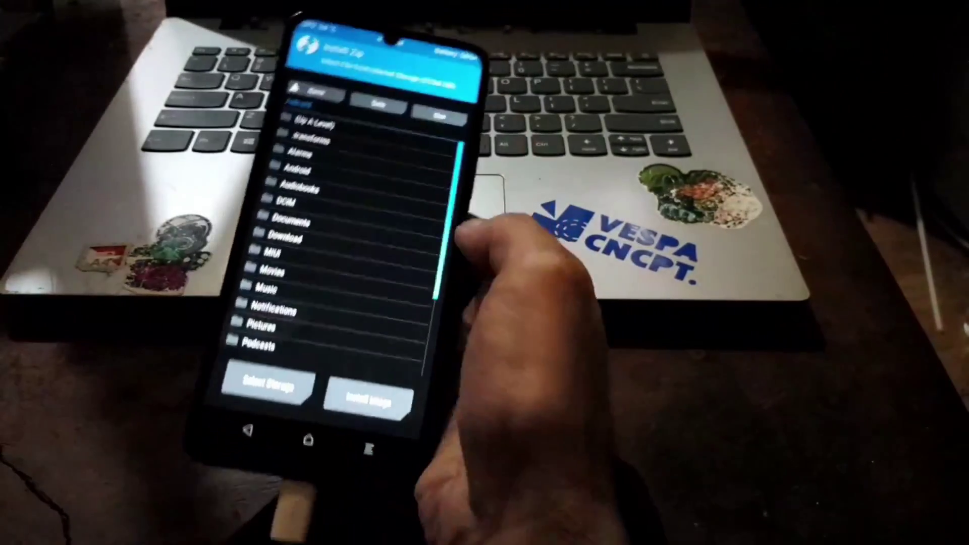
left_click(394, 375)
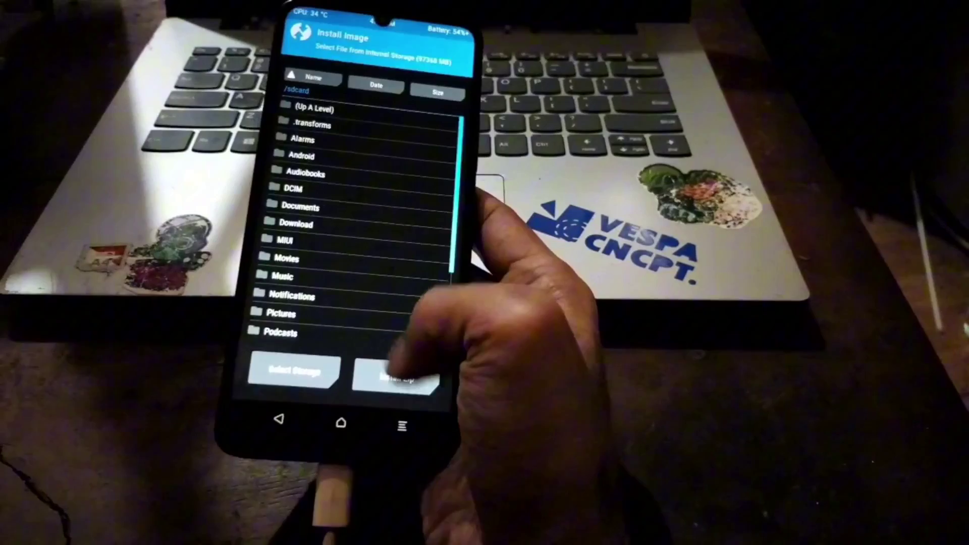
scroll(364, 227, "down", 5)
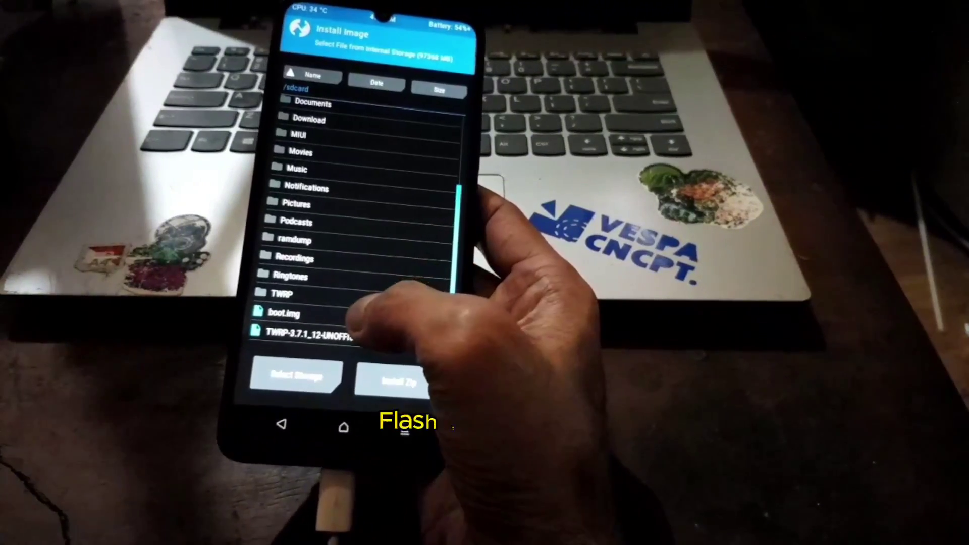
left_click(318, 313)
left_click(340, 163)
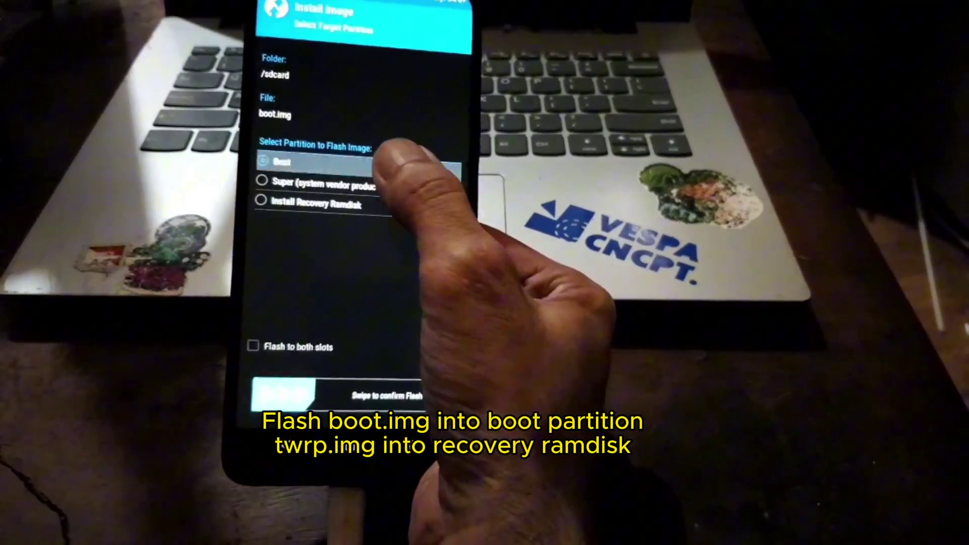
left_click_drag(284, 394, 455, 394)
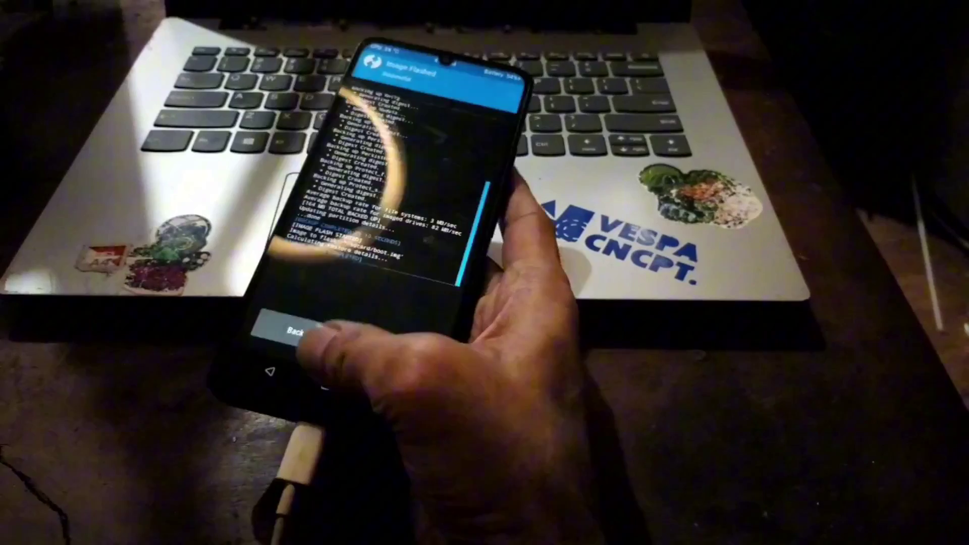
left_click(326, 424)
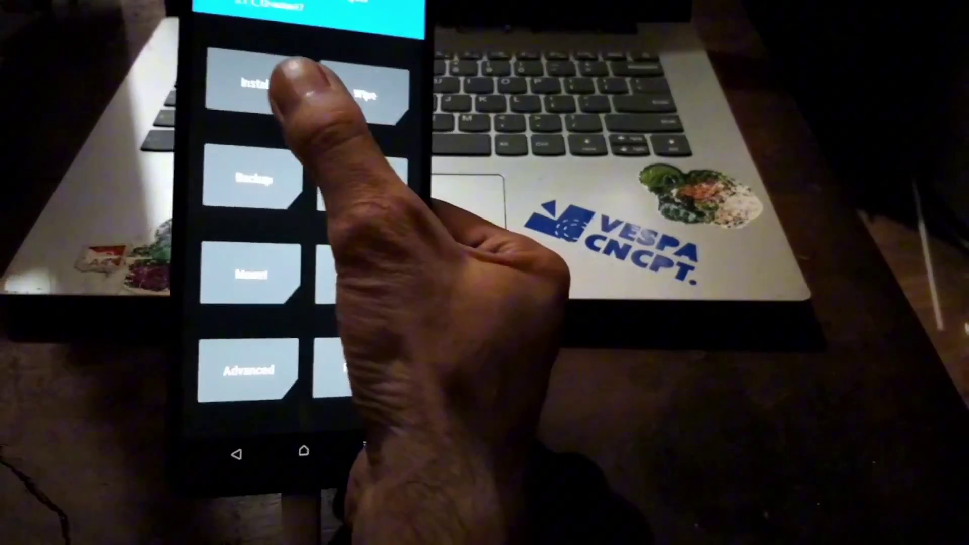
- Flash the TWRP image to the recovery ramdisk partition and open the Reboot menu
left_click(303, 133)
scroll(356, 227, "down", 3)
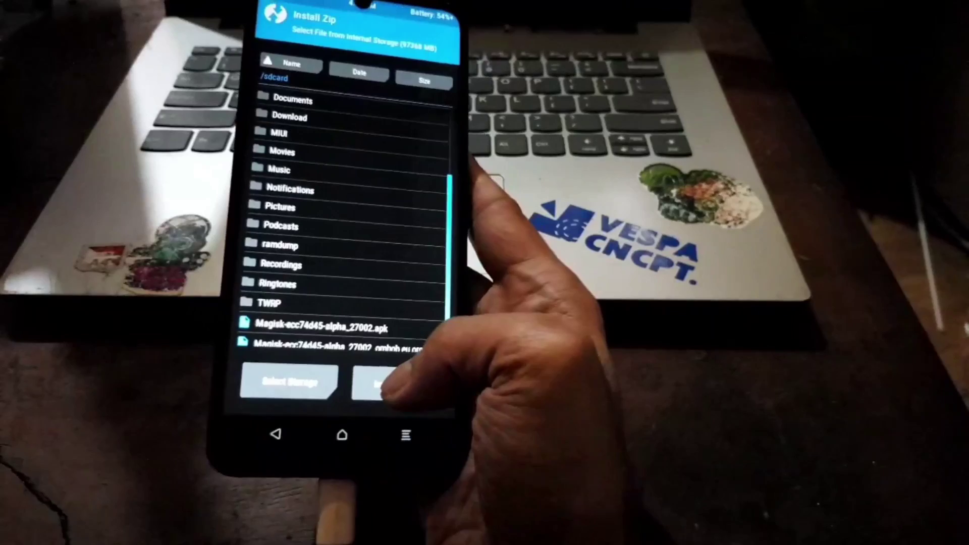
left_click(399, 384)
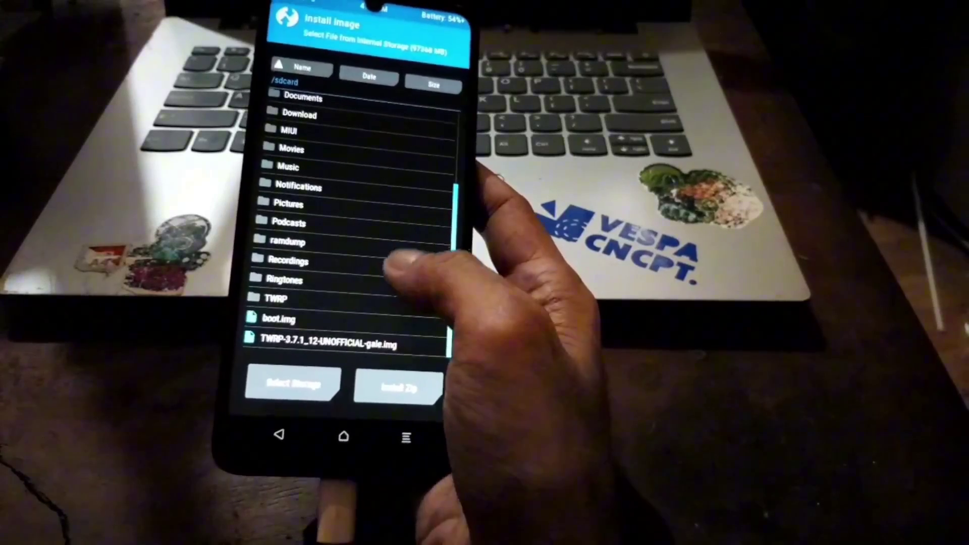
left_click(318, 337)
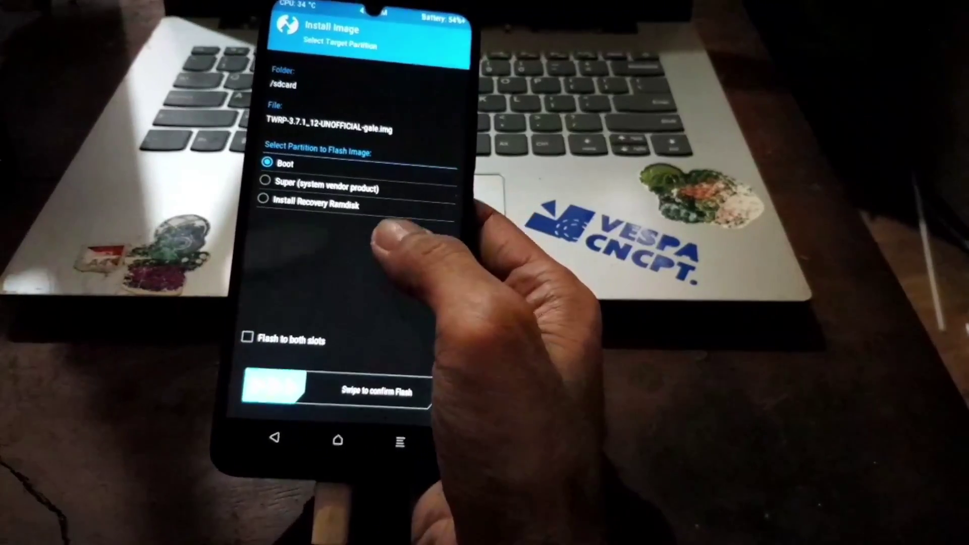
left_click(341, 204)
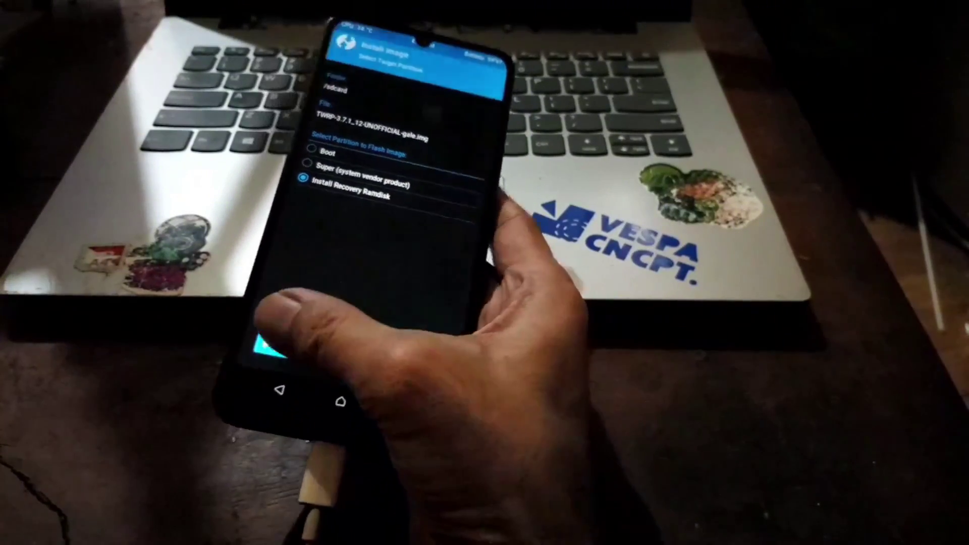
left_click_drag(276, 384, 439, 387)
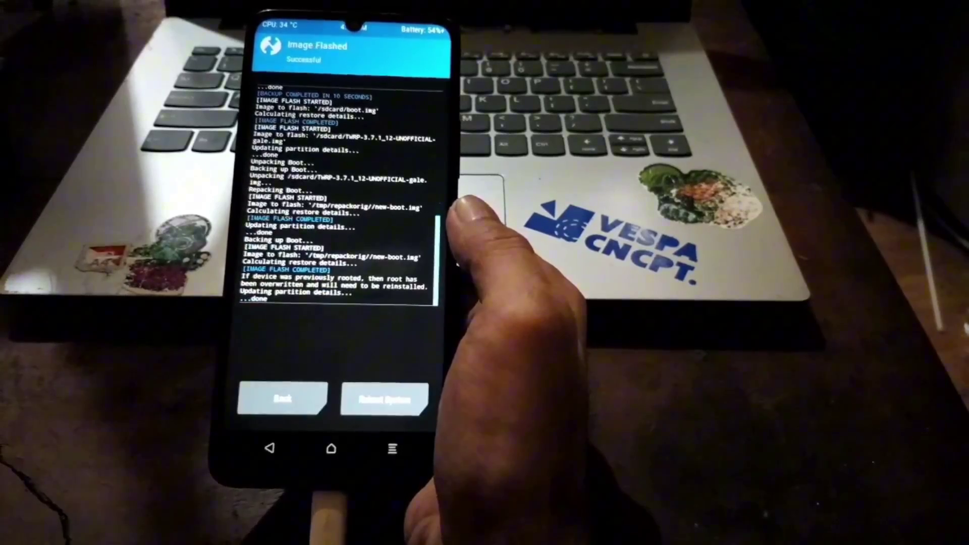
left_click(363, 367)
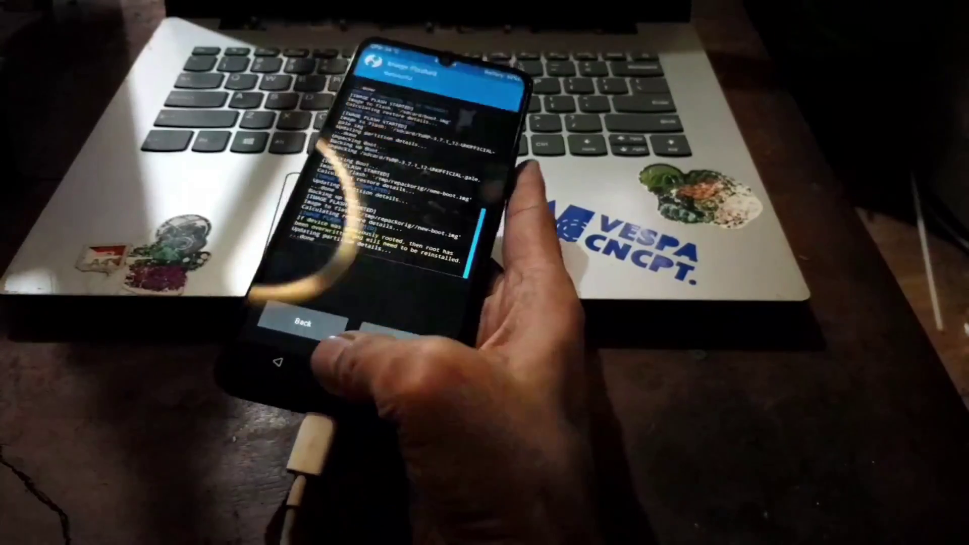
left_click(386, 365)
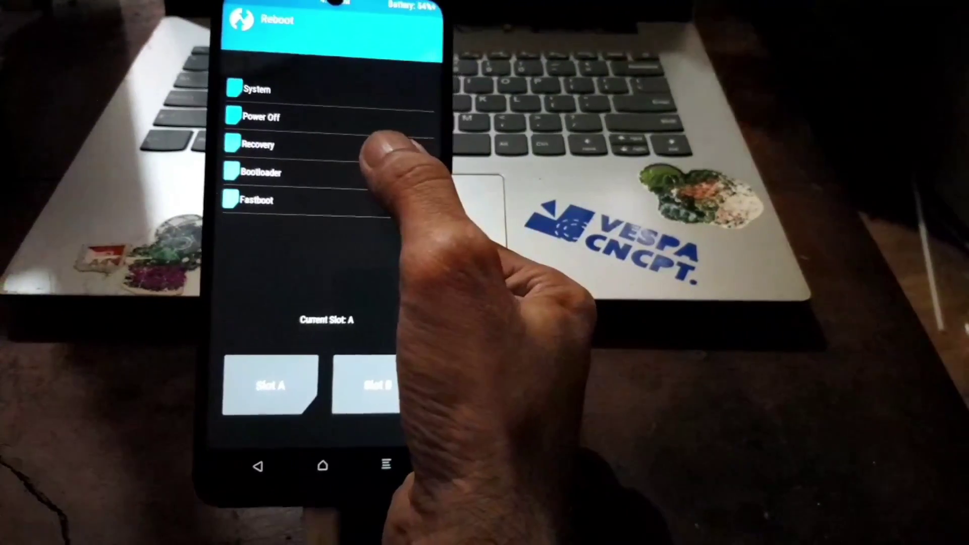
- Reboot into recovery and flash the Magisk alpha zip from storage
left_click(390, 144)
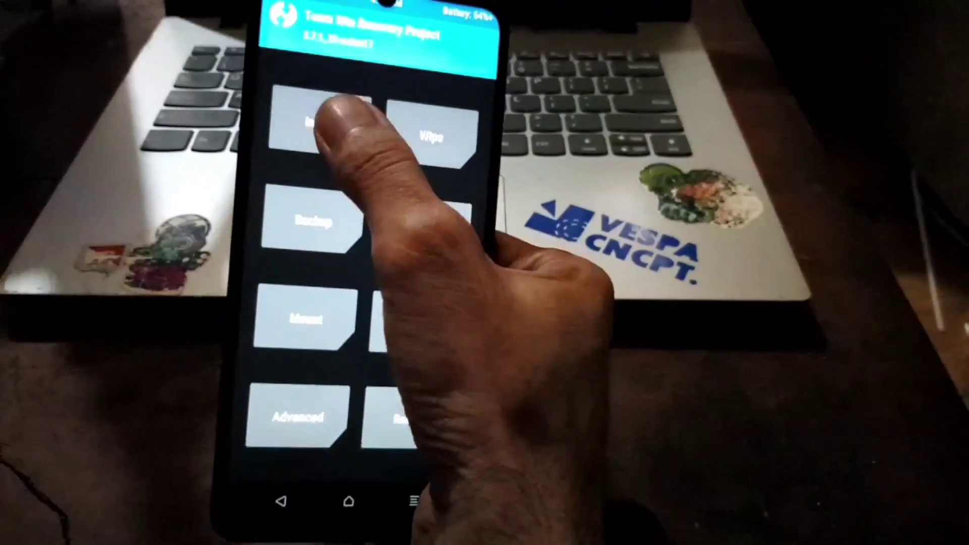
left_click(324, 113)
scroll(395, 303, "down", 3)
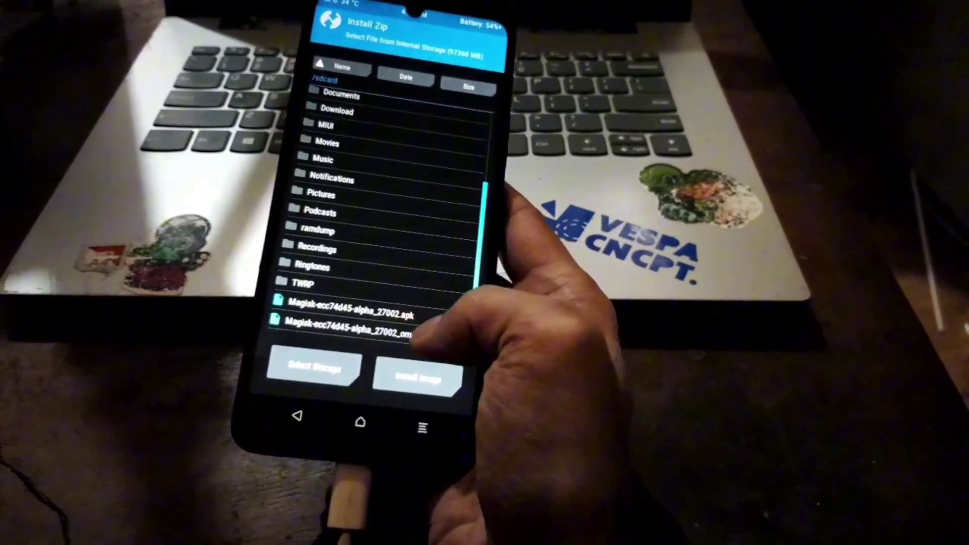
left_click(394, 334)
left_click_drag(410, 365, 455, 375)
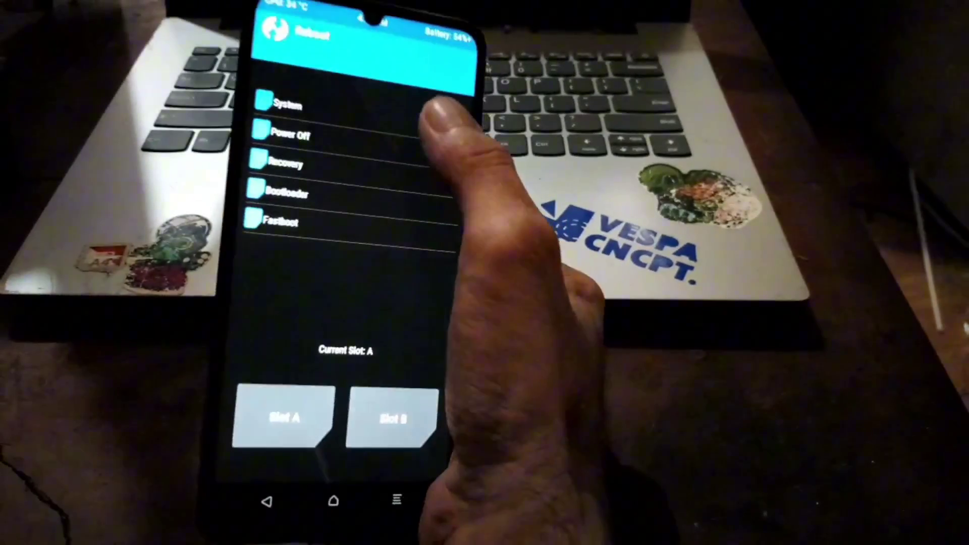
- Reboot to system and let File Manager install unknown apps, accepting the risk warning
left_click(424, 123)
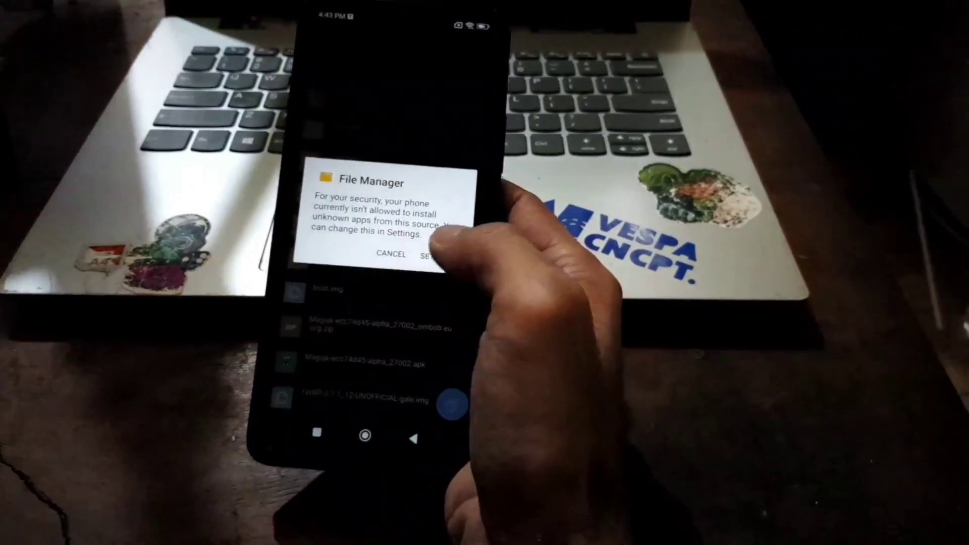
left_click(454, 252)
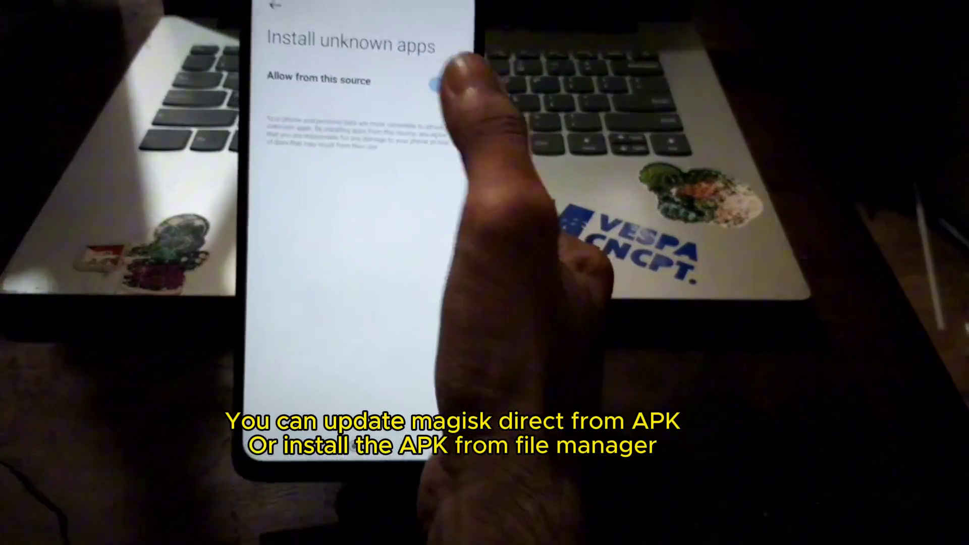
left_click(462, 80)
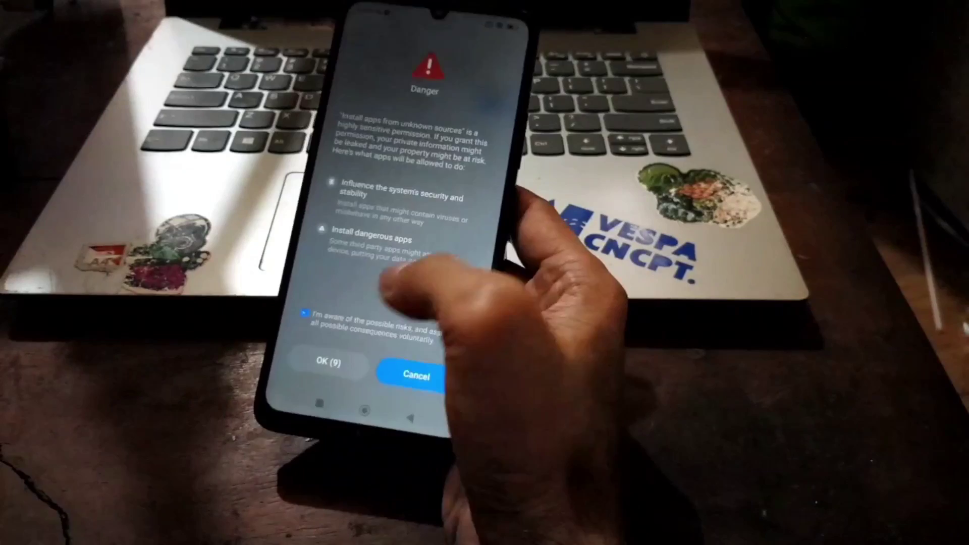
left_click(295, 322)
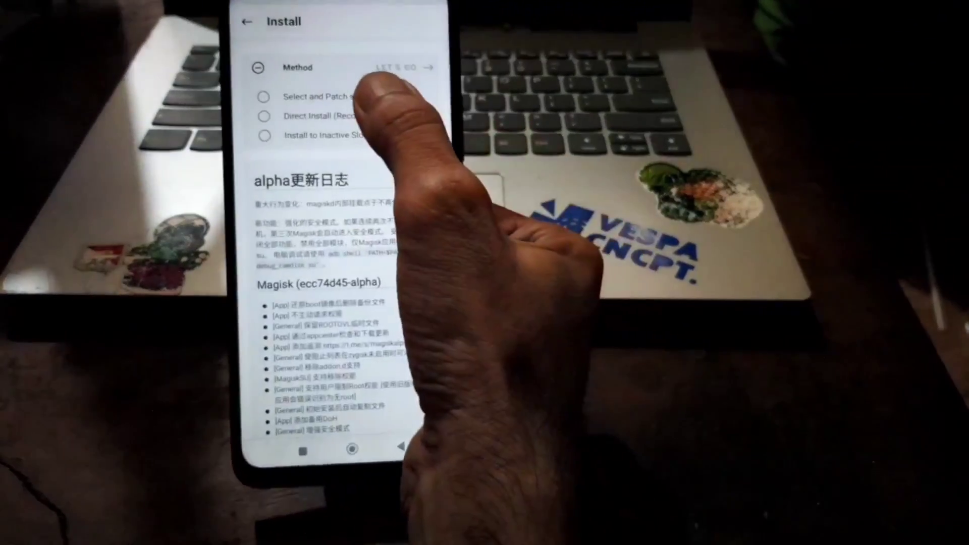
- Choose Direct Install (Recommended) and start the Magisk installation with LET'S GO
left_click(359, 115)
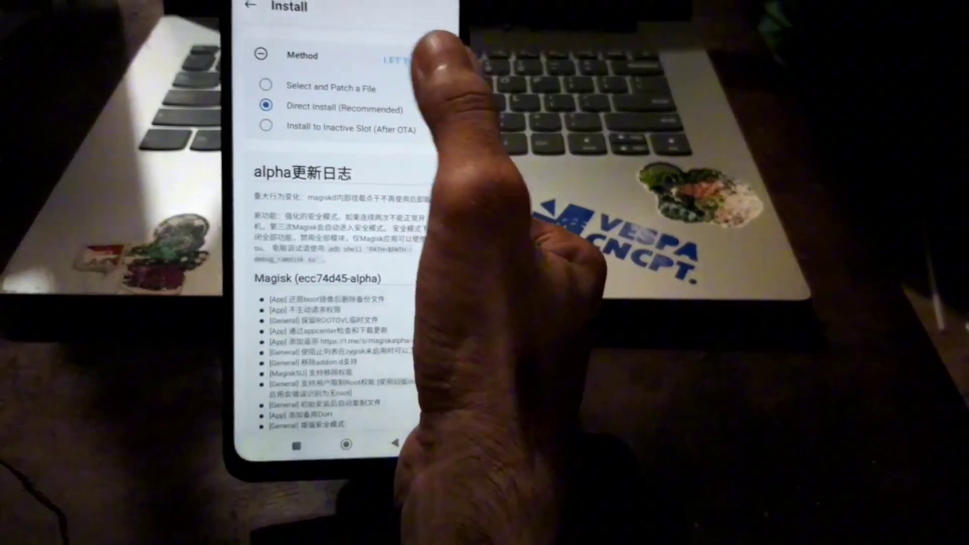
left_click(438, 83)
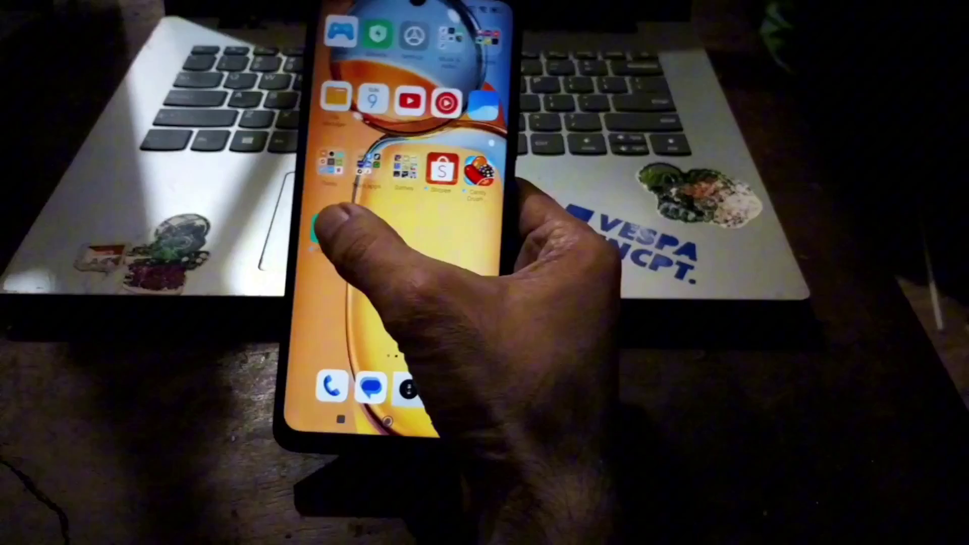
- Launch Magisk, switch Zygisk on in settings, and go to the Modules tab
left_click(322, 227)
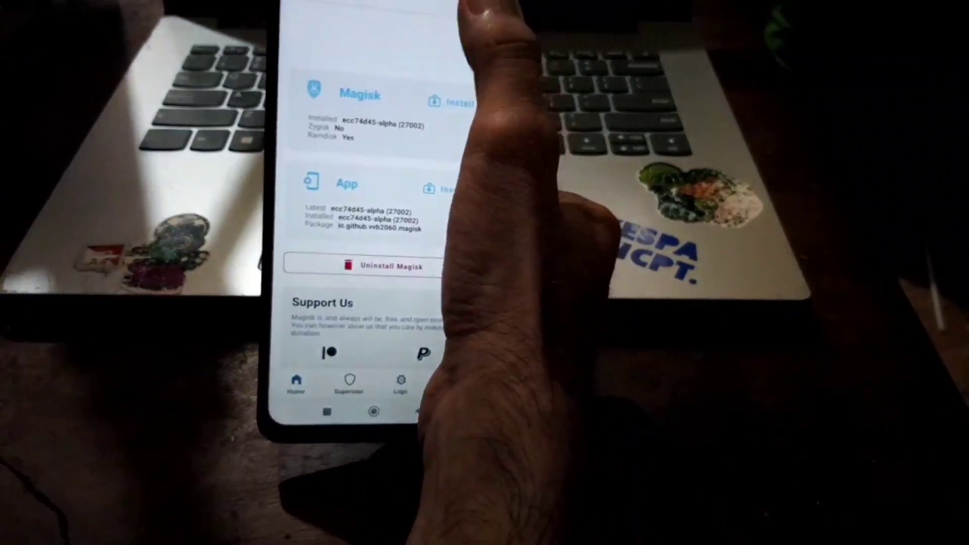
left_click(502, 6)
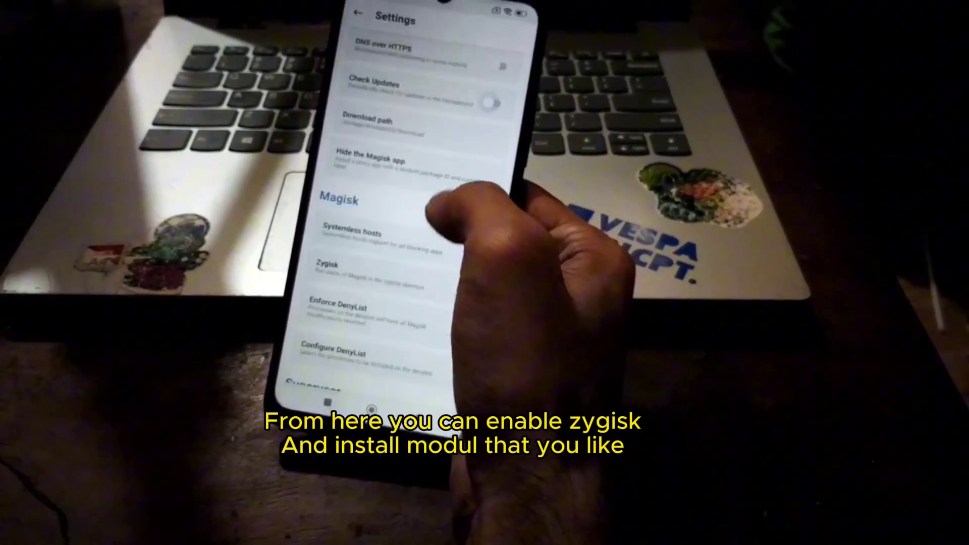
left_click(461, 242)
left_click(412, 325)
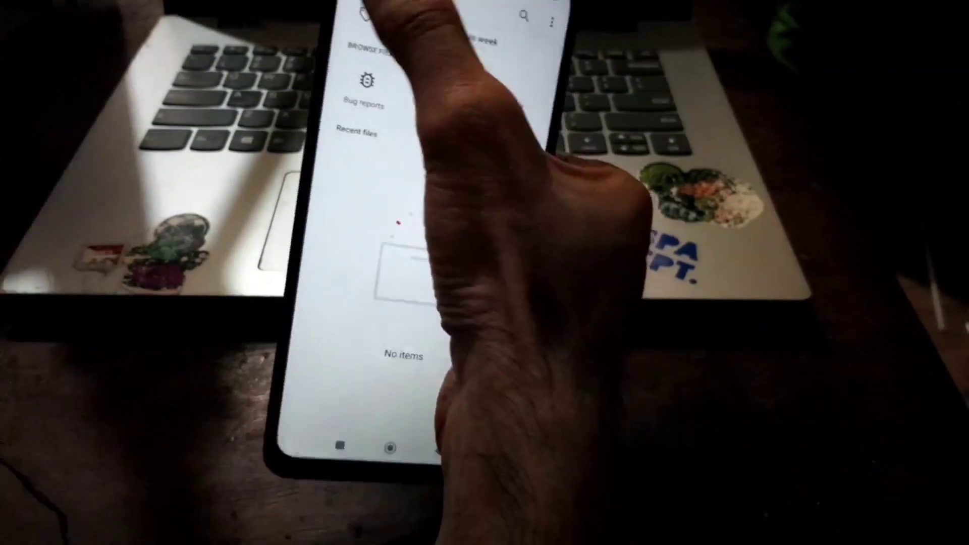
- Install the LSPosed module zip from the Apps folder and reboot
left_click(373, 44)
left_click(364, 145)
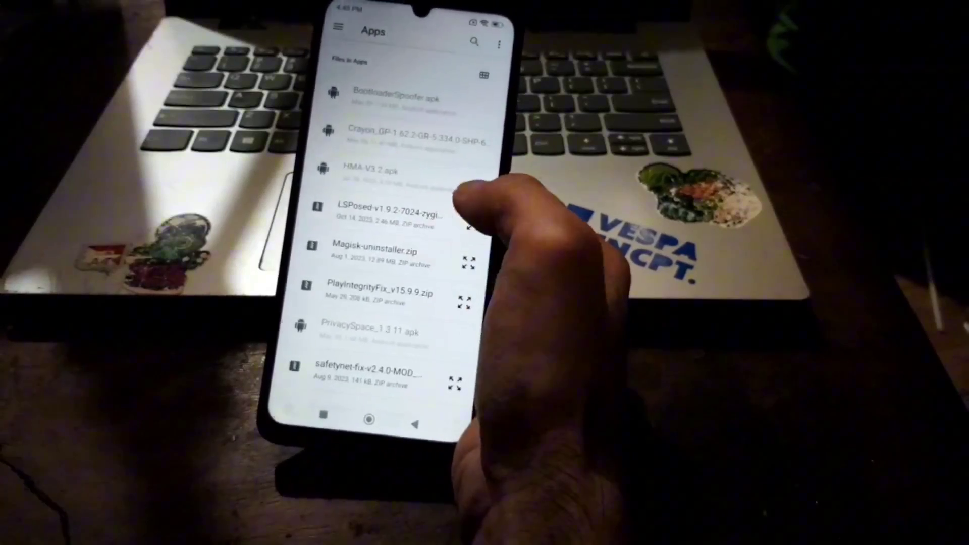
left_click(375, 208)
left_click(447, 258)
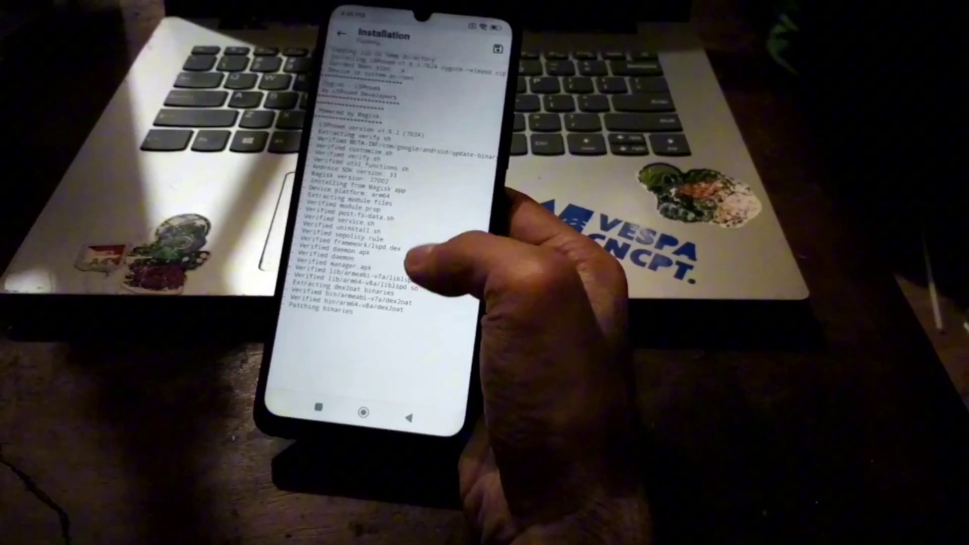
left_click(433, 384)
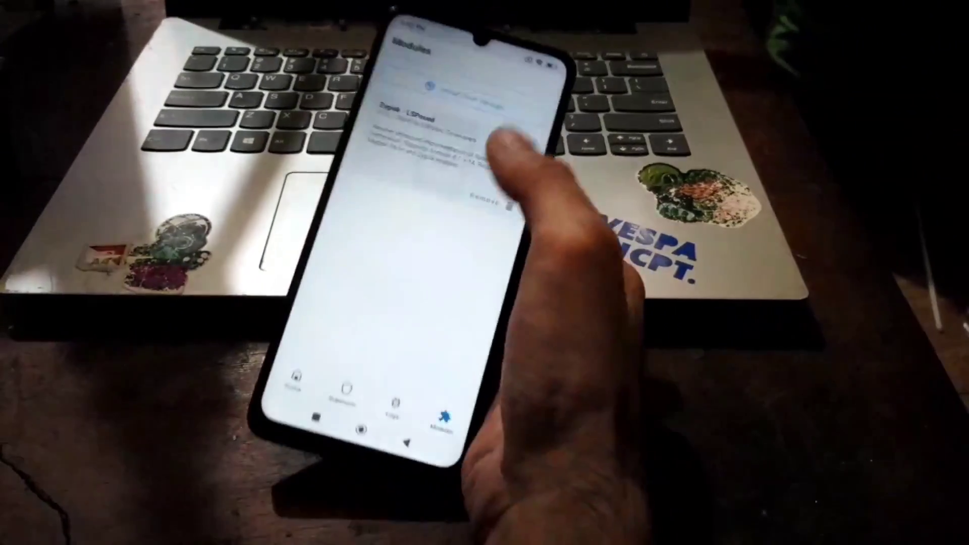
- Install the PlayIntegrityFix and Shamiko module zips from storage
left_click(464, 89)
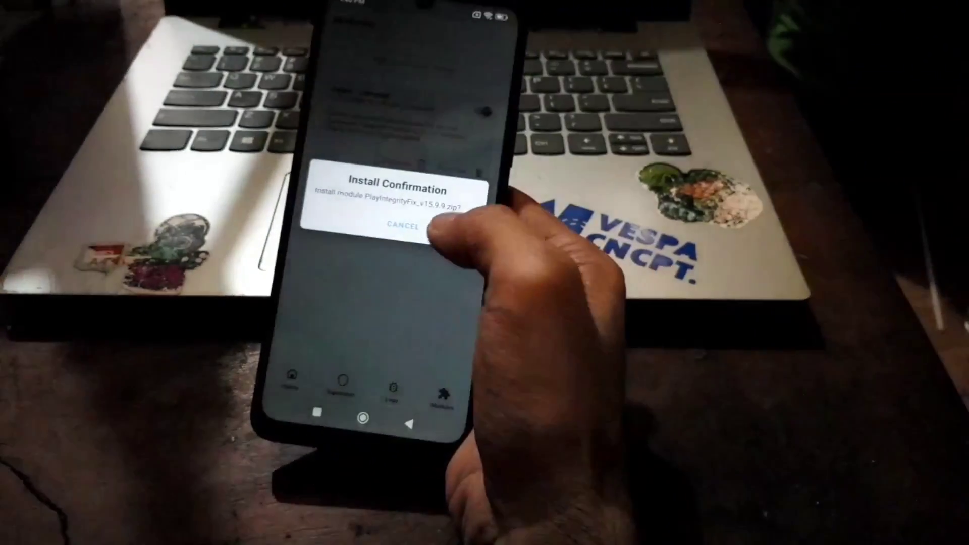
left_click(409, 226)
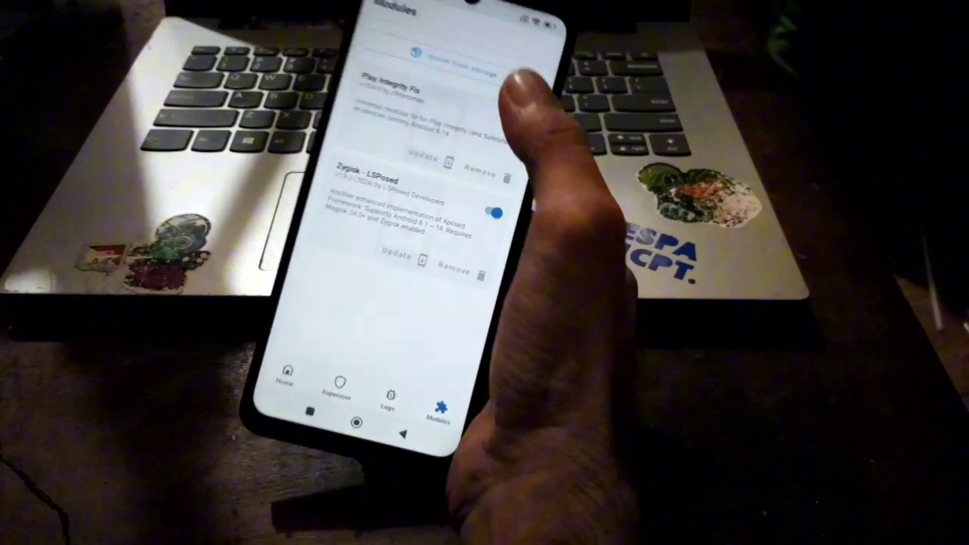
left_click(485, 68)
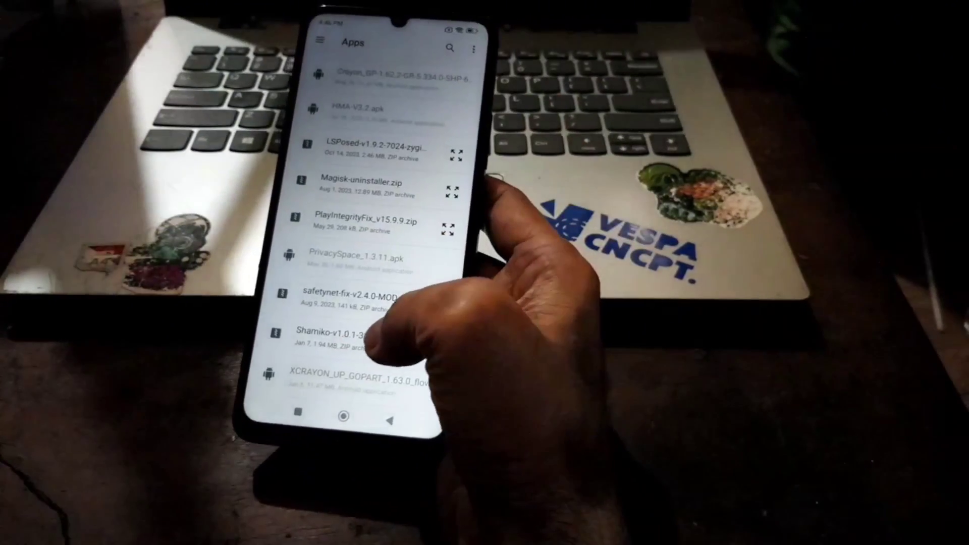
left_click(425, 232)
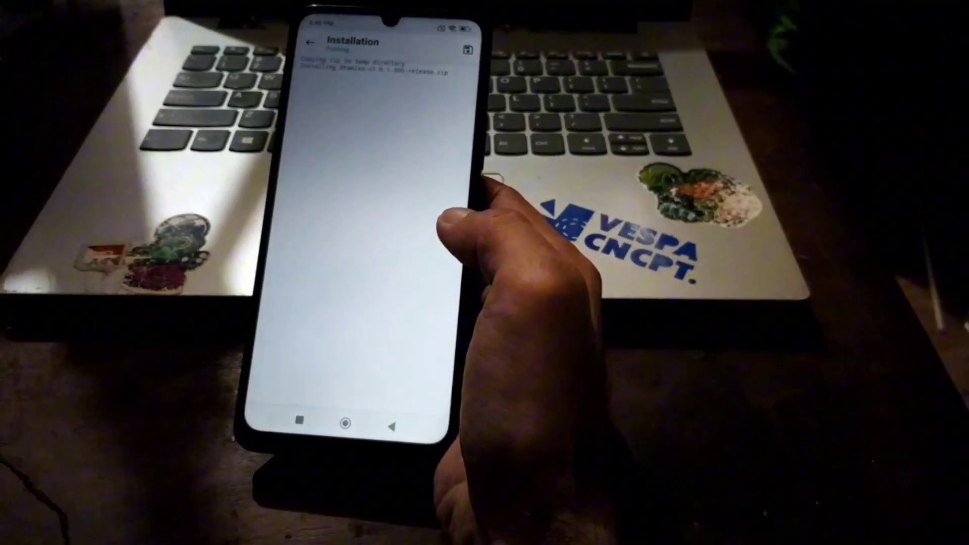